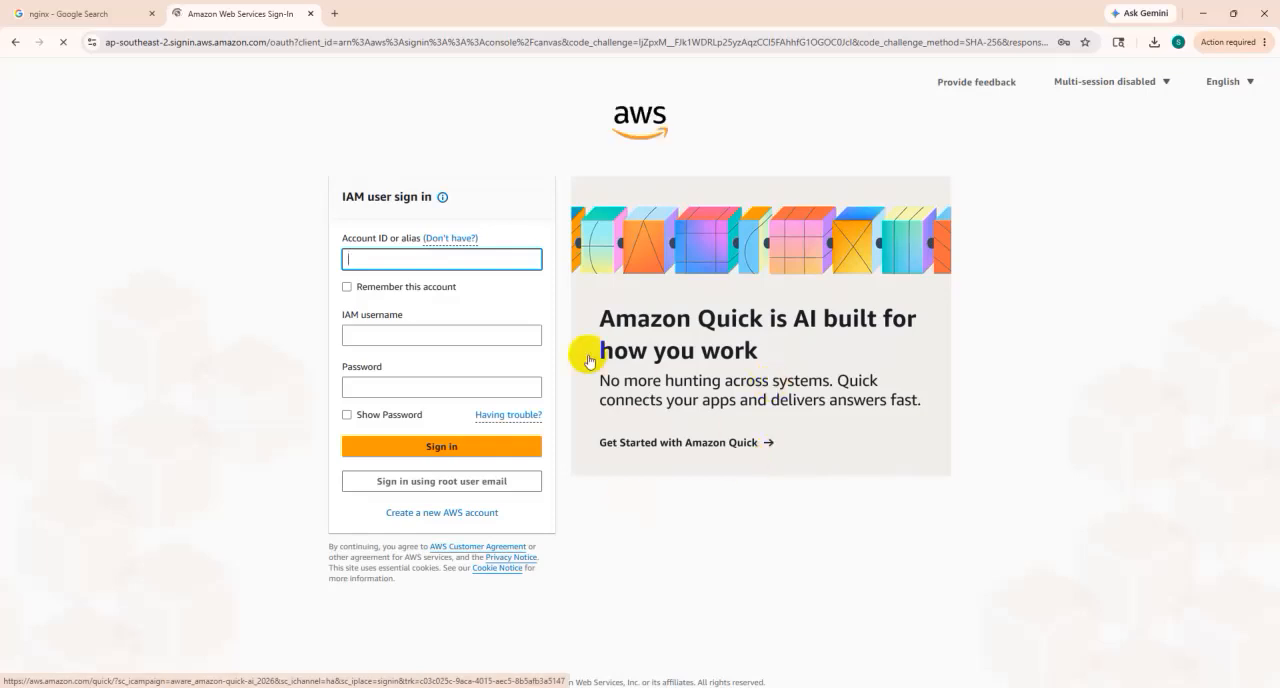
# - Switch from IAM to root user sign-in and submit the root account's saved e-mail address
pyautogui.click(460, 239)
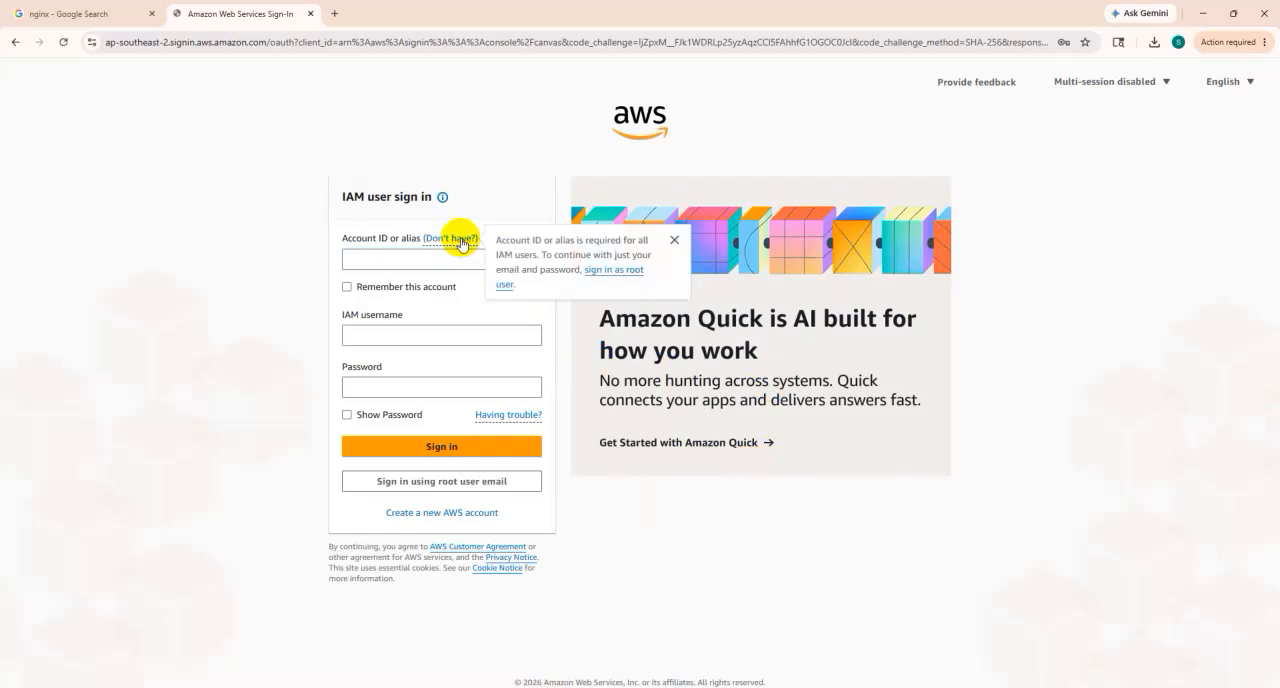
pyautogui.click(609, 275)
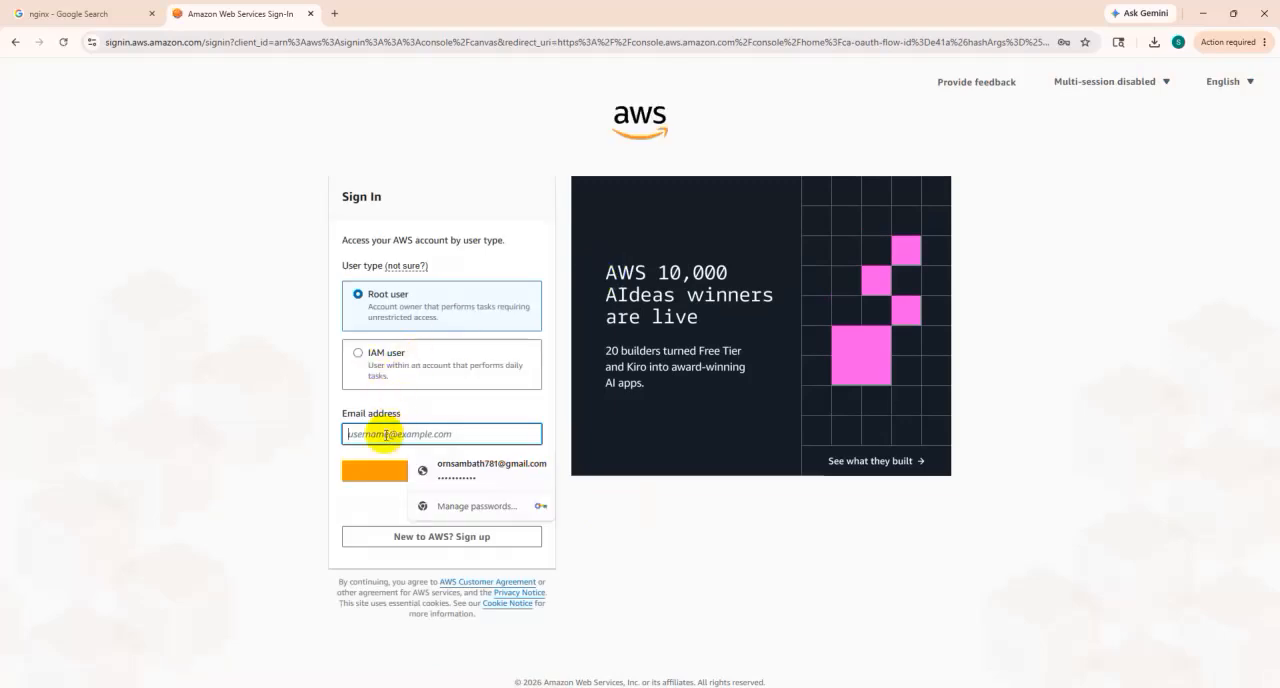
pyautogui.click(466, 465)
pyautogui.click(410, 476)
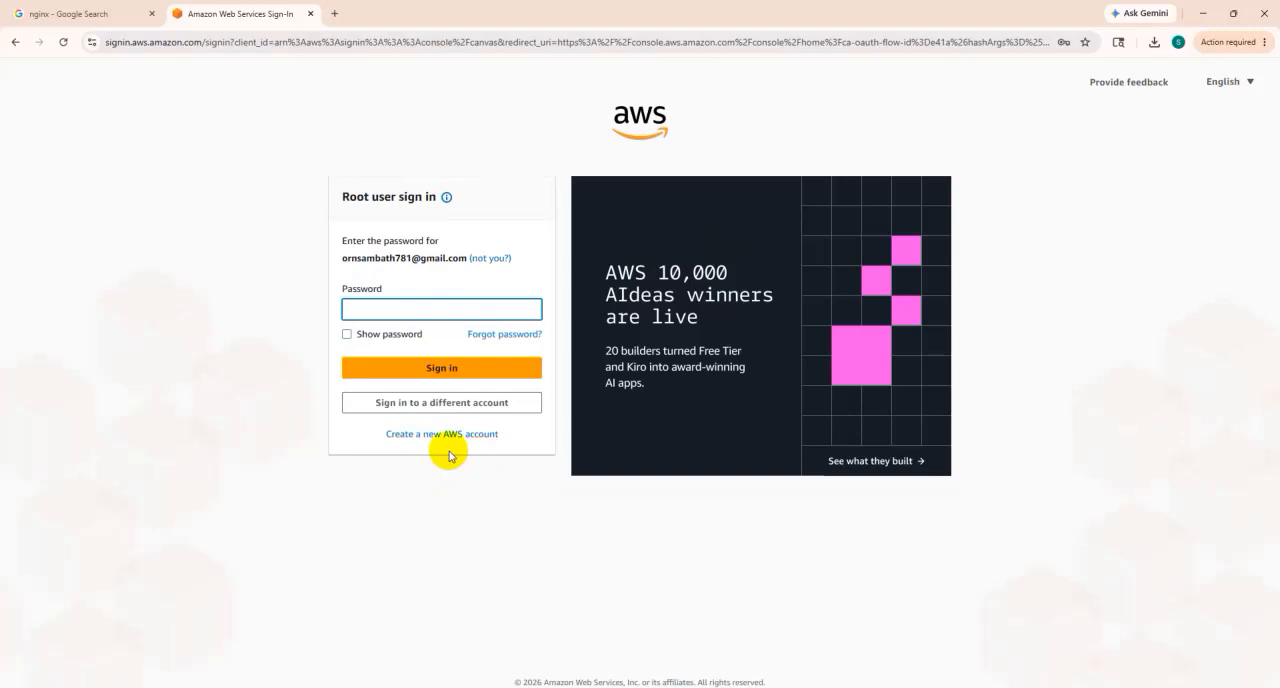
# - Sign in as root user by entering the saved account password and the MFA code
pyautogui.click(416, 318)
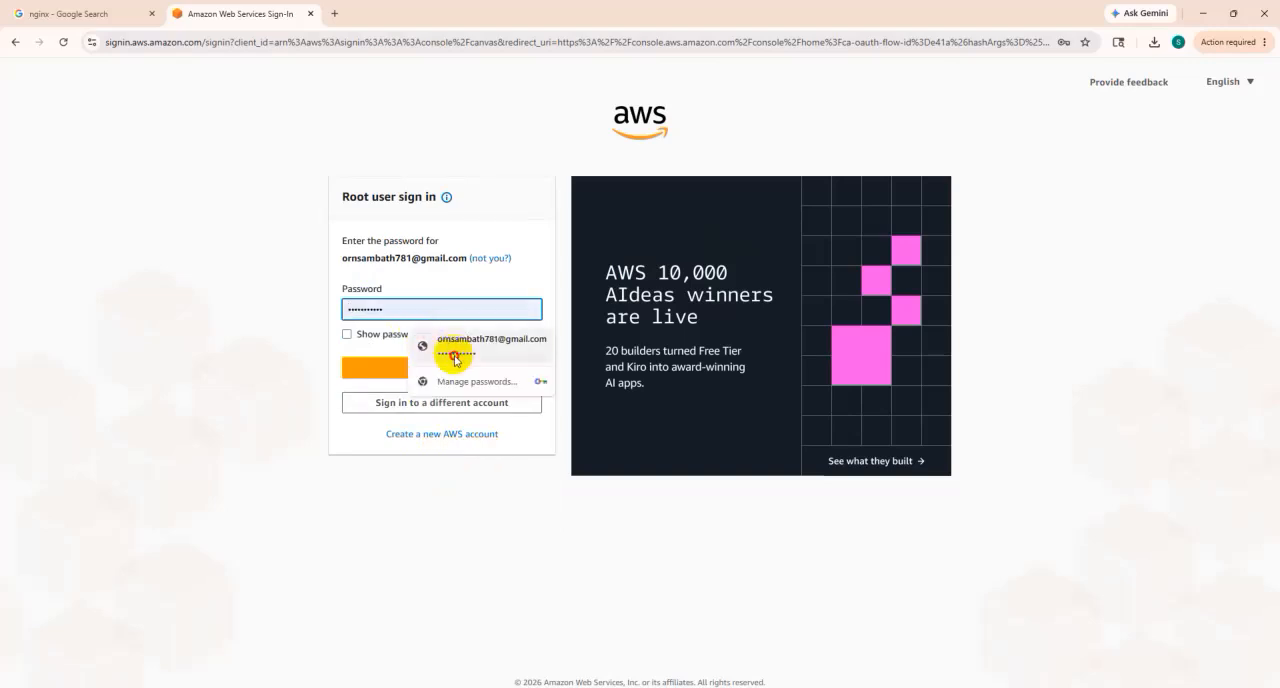
pyautogui.click(454, 350)
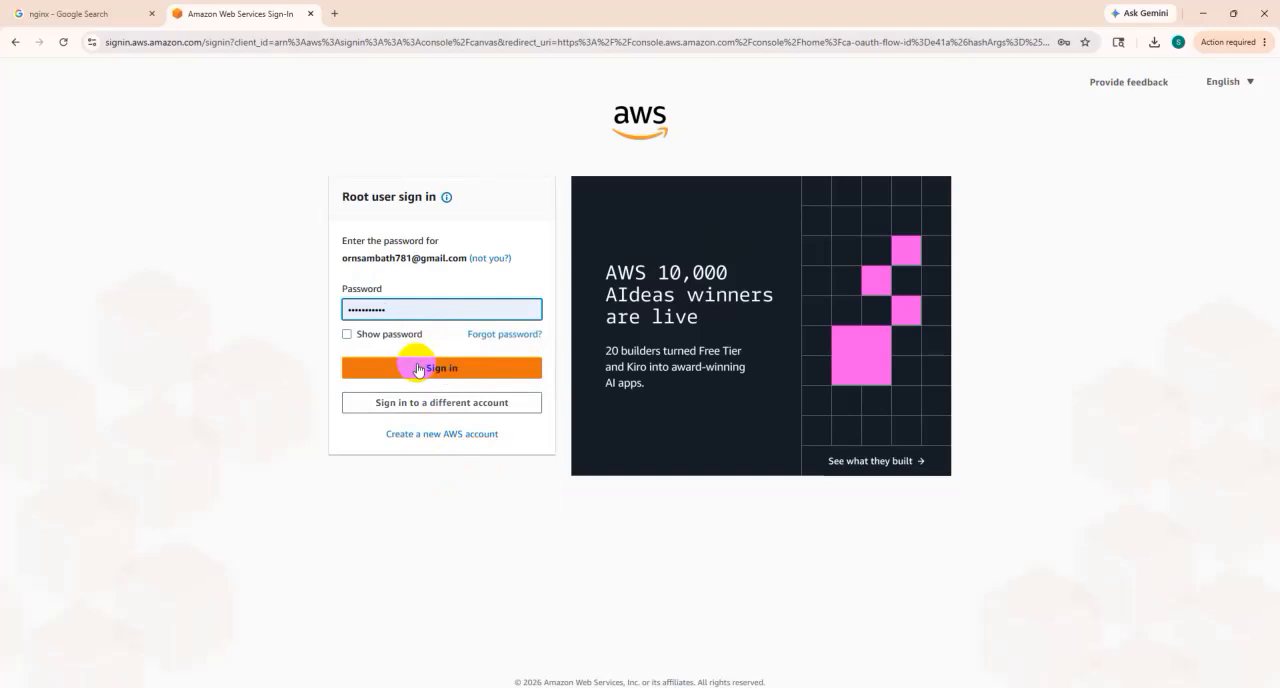
pyautogui.click(418, 369)
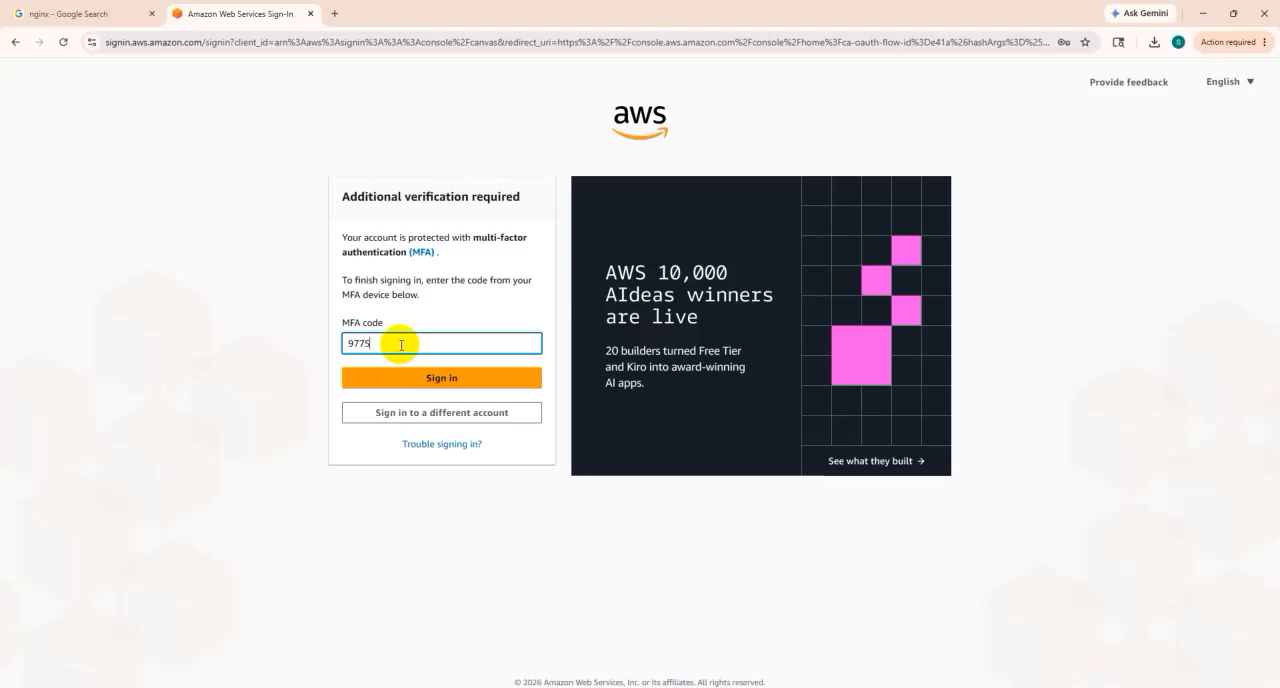
pyautogui.click(431, 378)
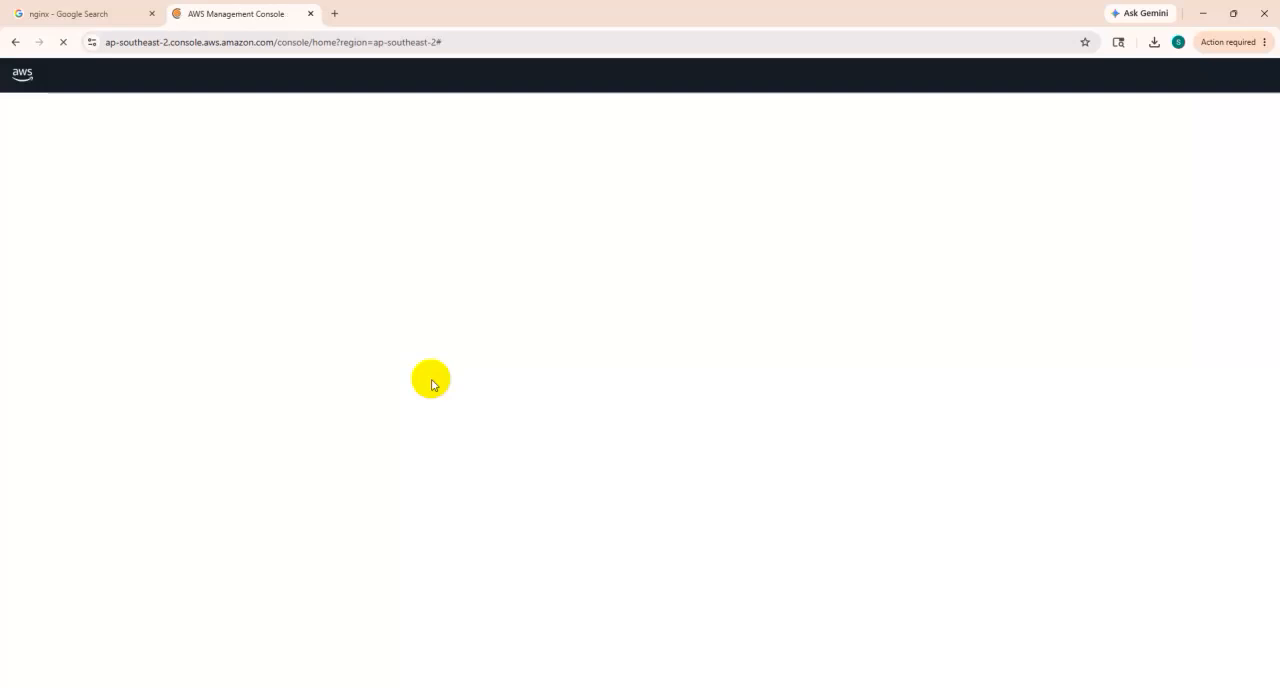
# - Close the nginx Google Search page and open the list of EC2 instances
pyautogui.click(152, 15)
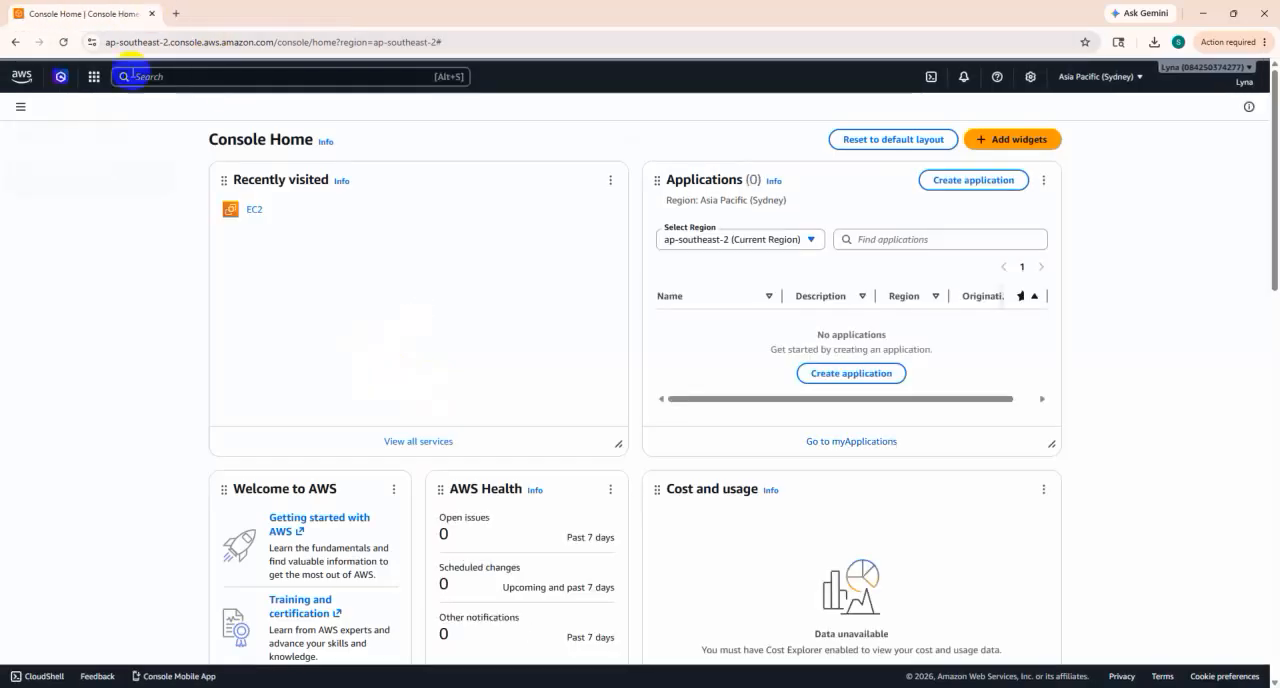
pyautogui.click(253, 213)
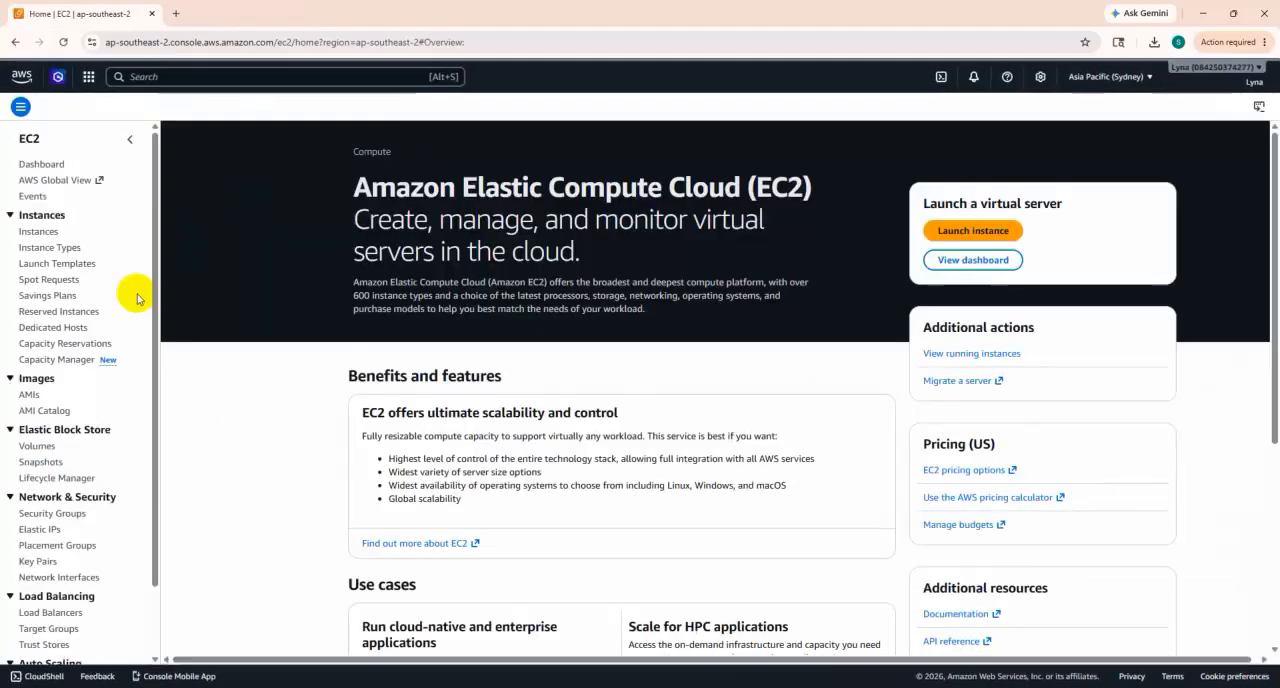
pyautogui.click(33, 233)
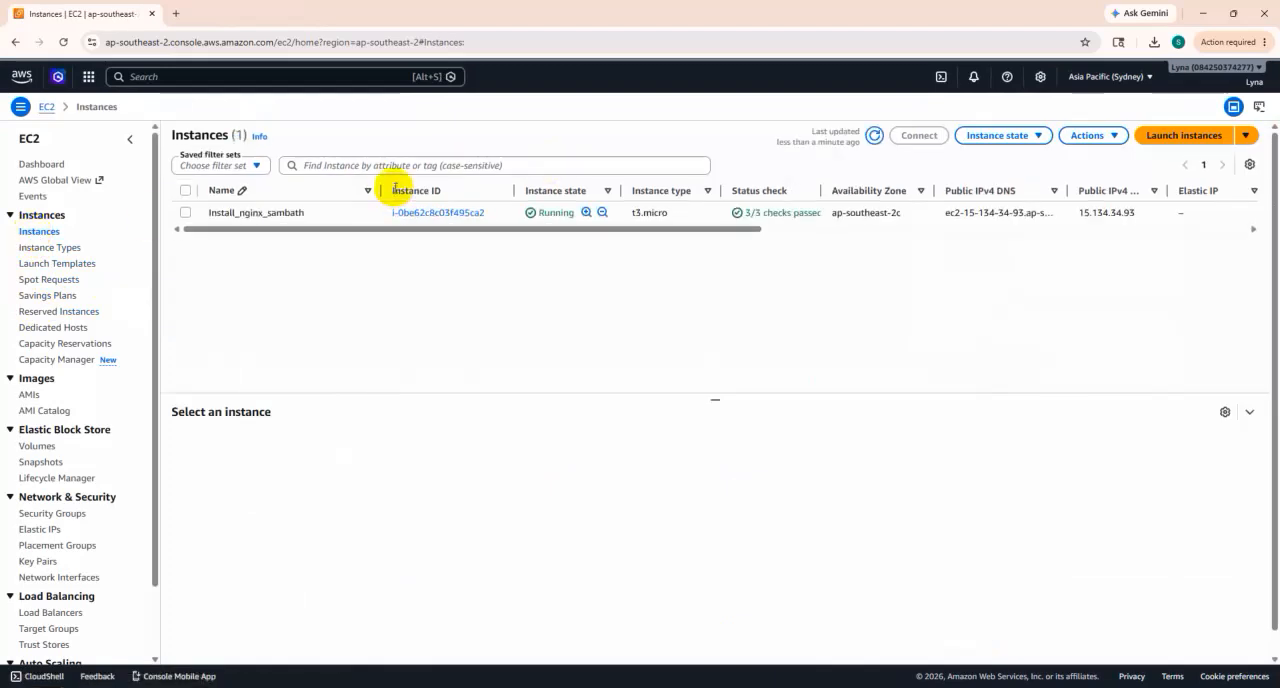
# - Open the SSH client connection instructions for the running t3.micro nginx instance
pyautogui.click(186, 212)
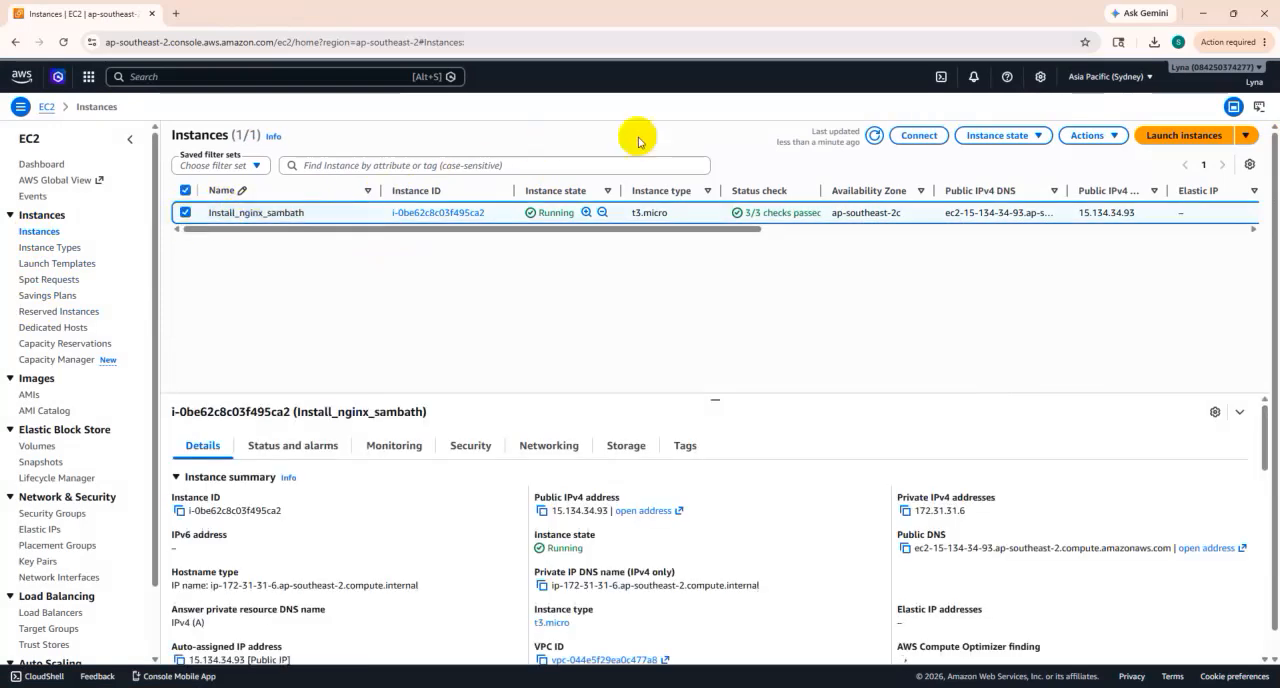
pyautogui.click(918, 138)
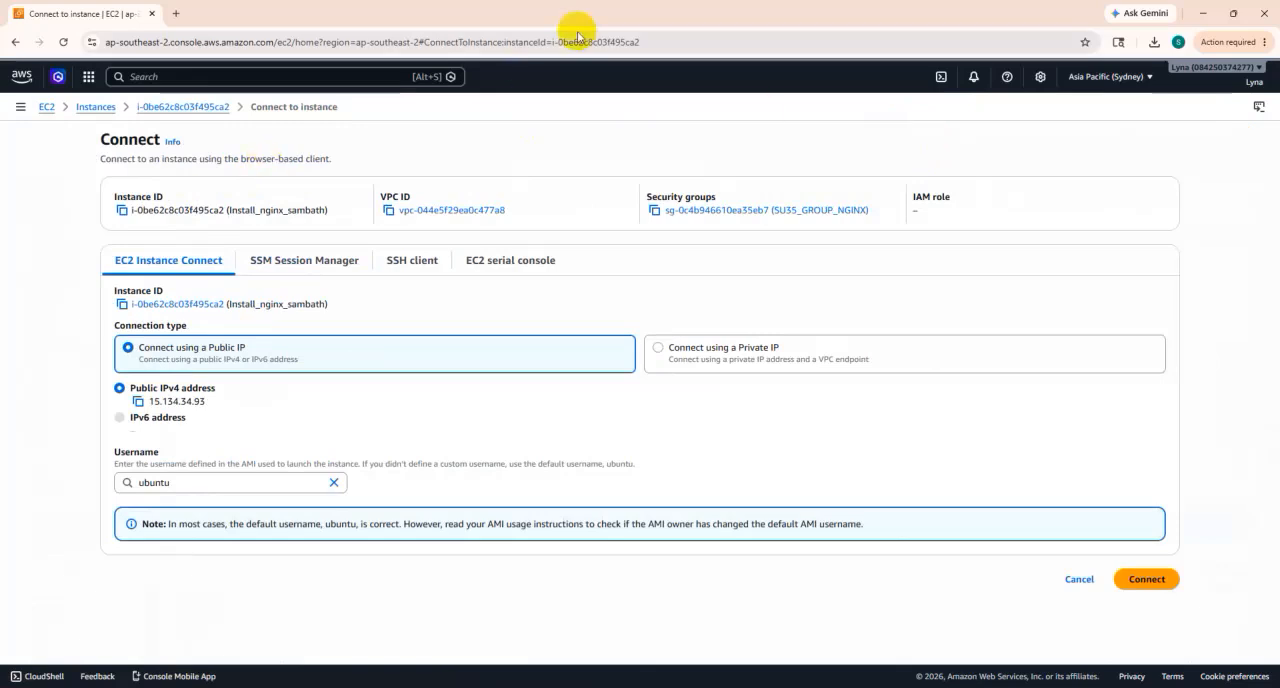
pyautogui.click(403, 263)
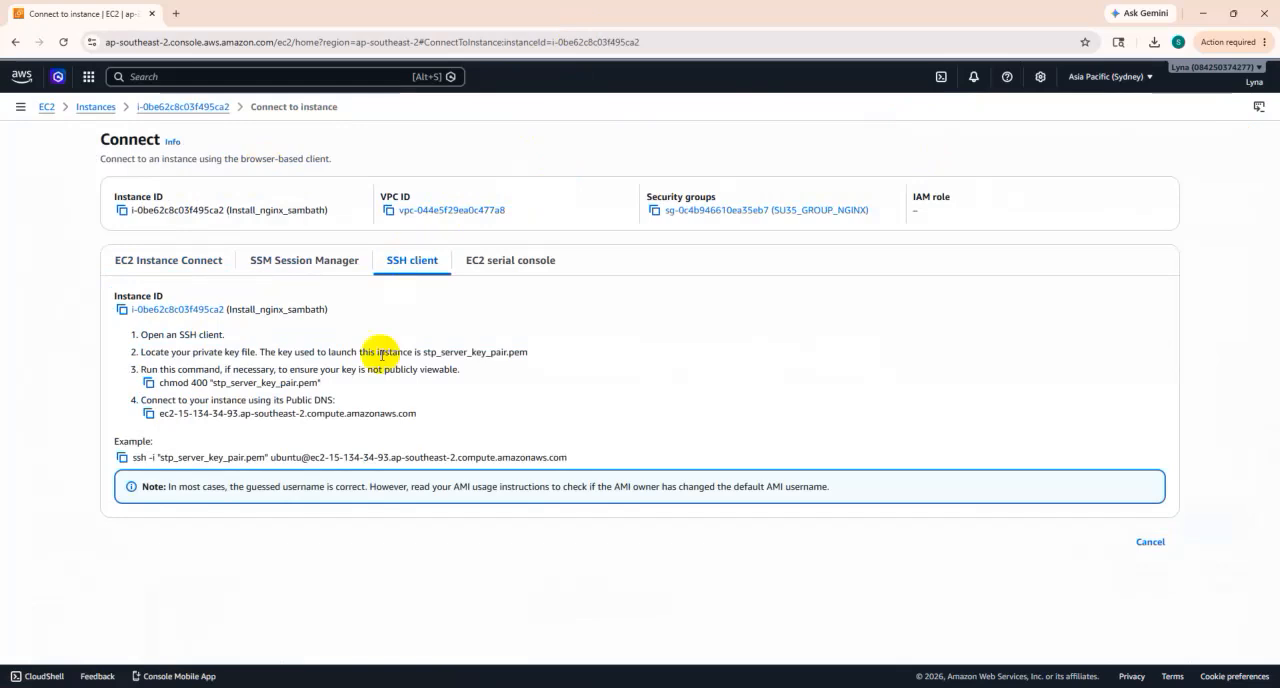
# - Search Windows for Git Bash and launch it
pyautogui.press('super')
pyautogui.write('git bash')
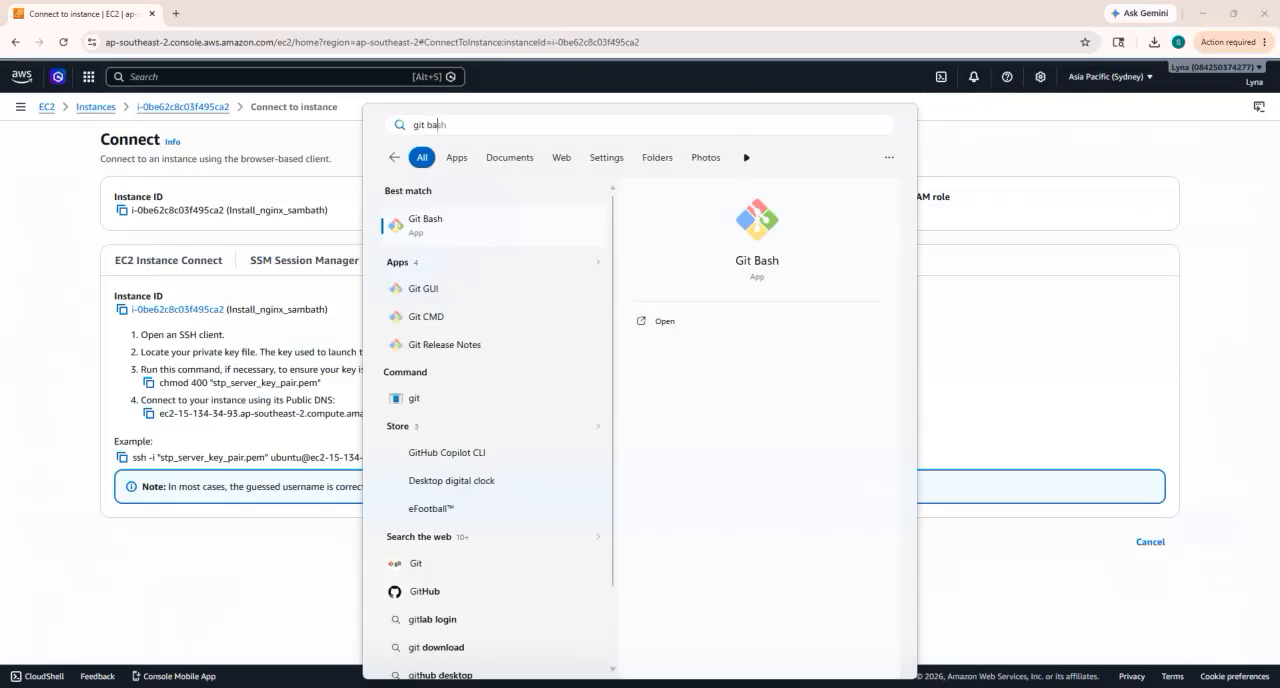
pyautogui.click(459, 243)
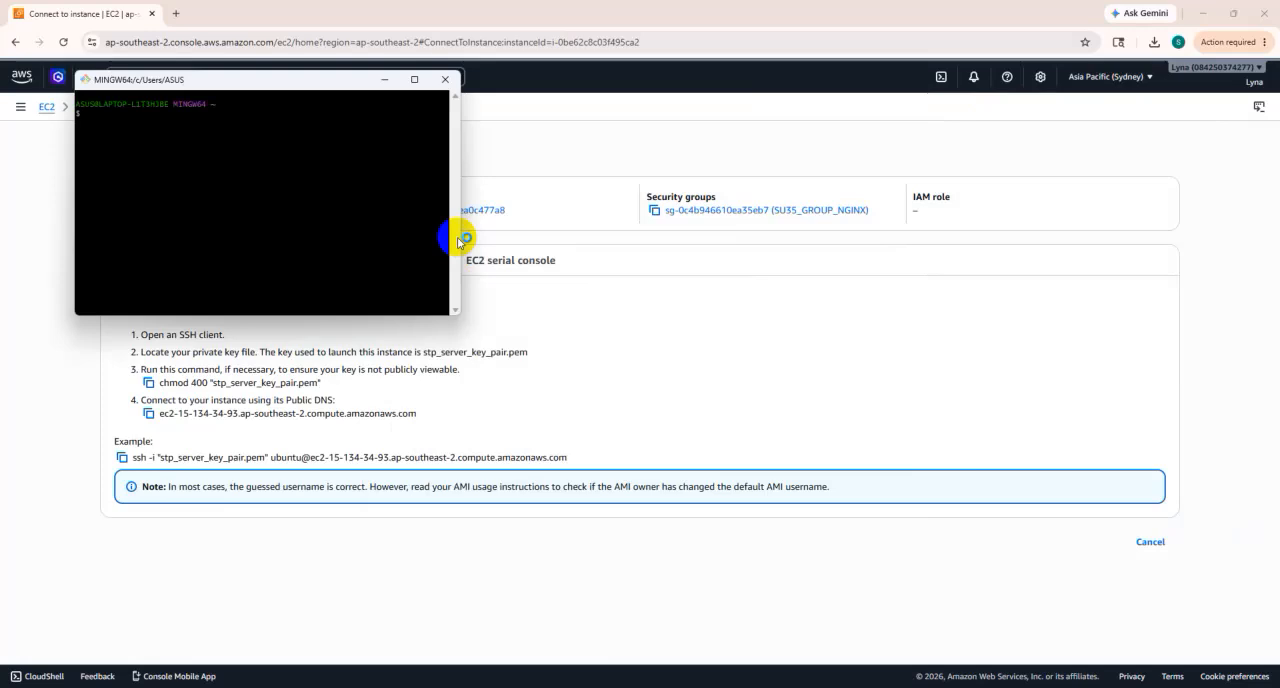
pyautogui.click(296, 121)
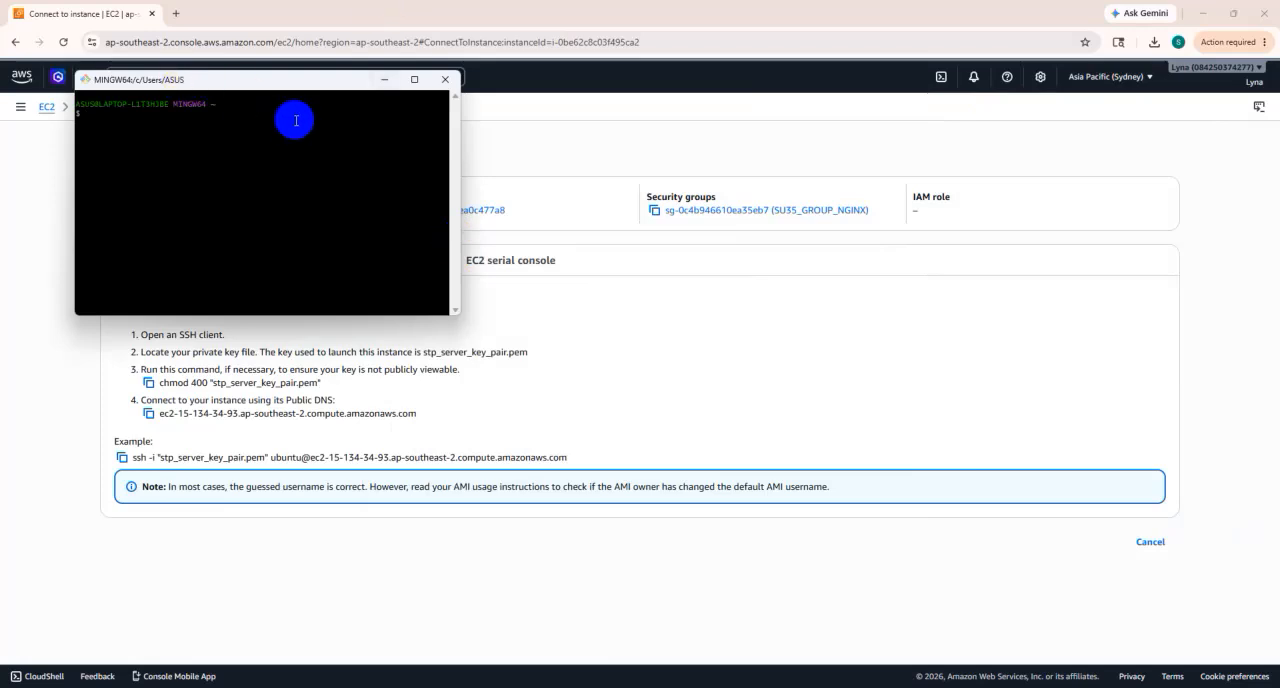
# - Reposition the Git Bash window and change the working directory with cd Downloads/
pyautogui.moveTo(272, 84); pyautogui.dragTo(329, 151)
pyautogui.click(281, 172)
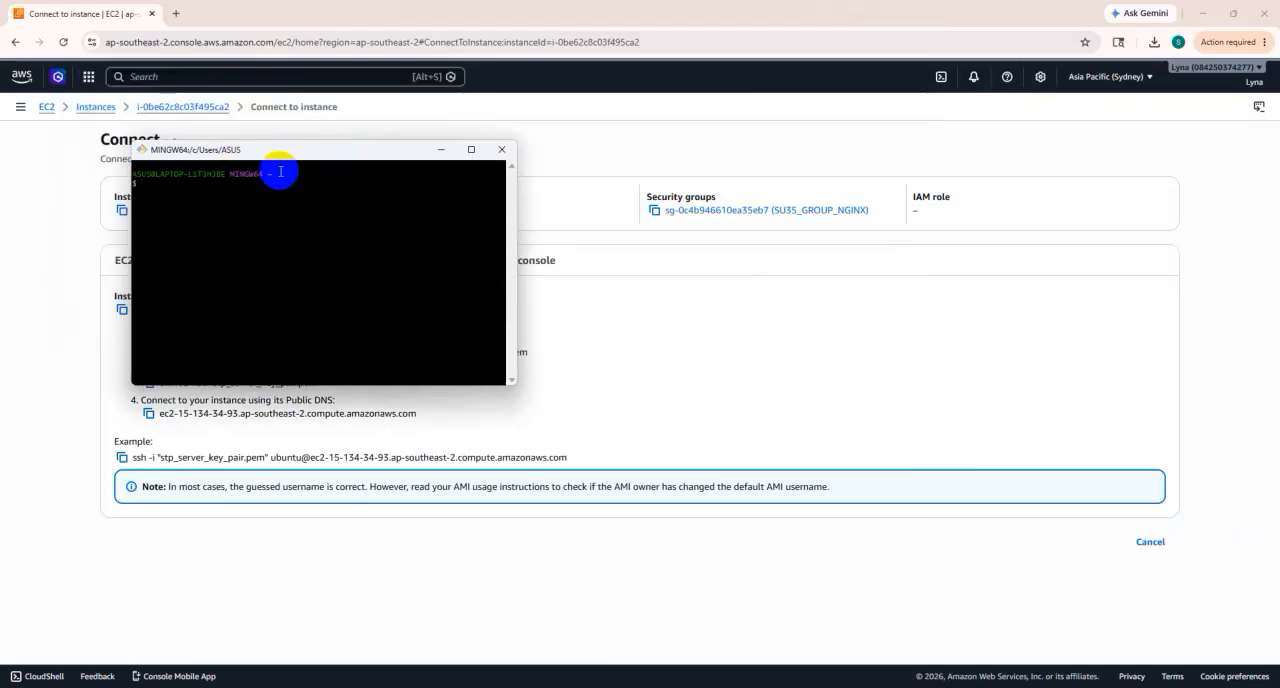
pyautogui.write('ce')
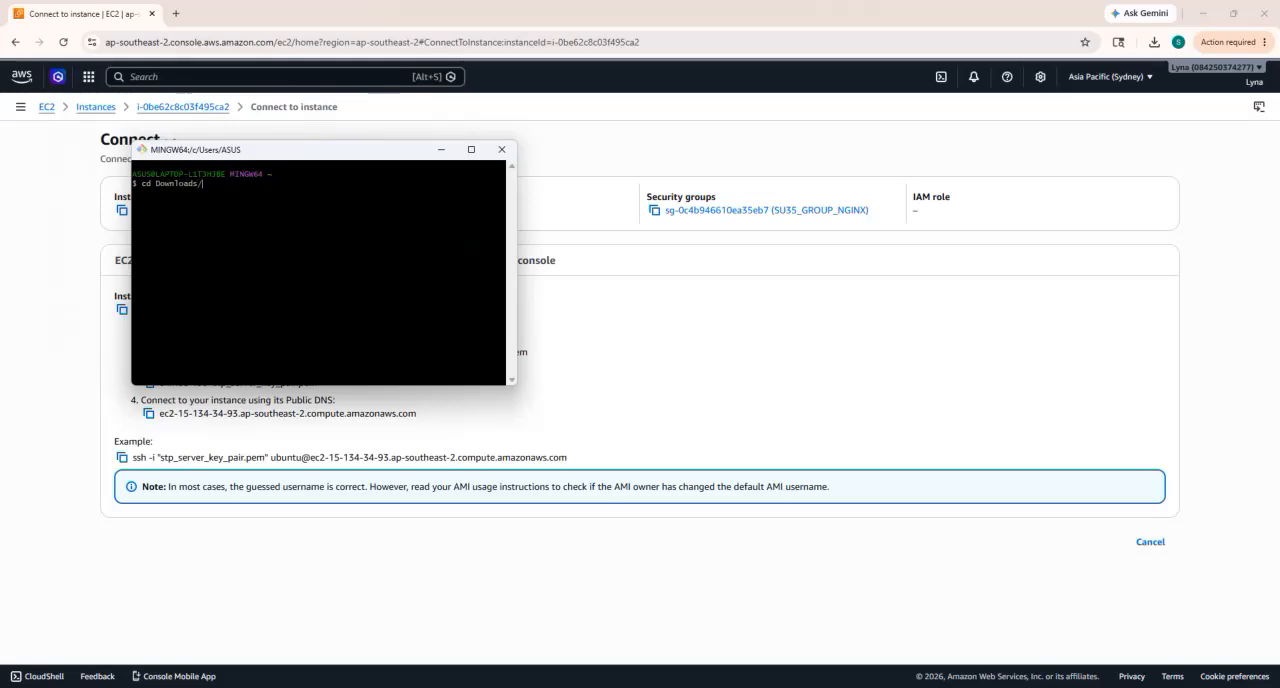
pyautogui.press('Return')
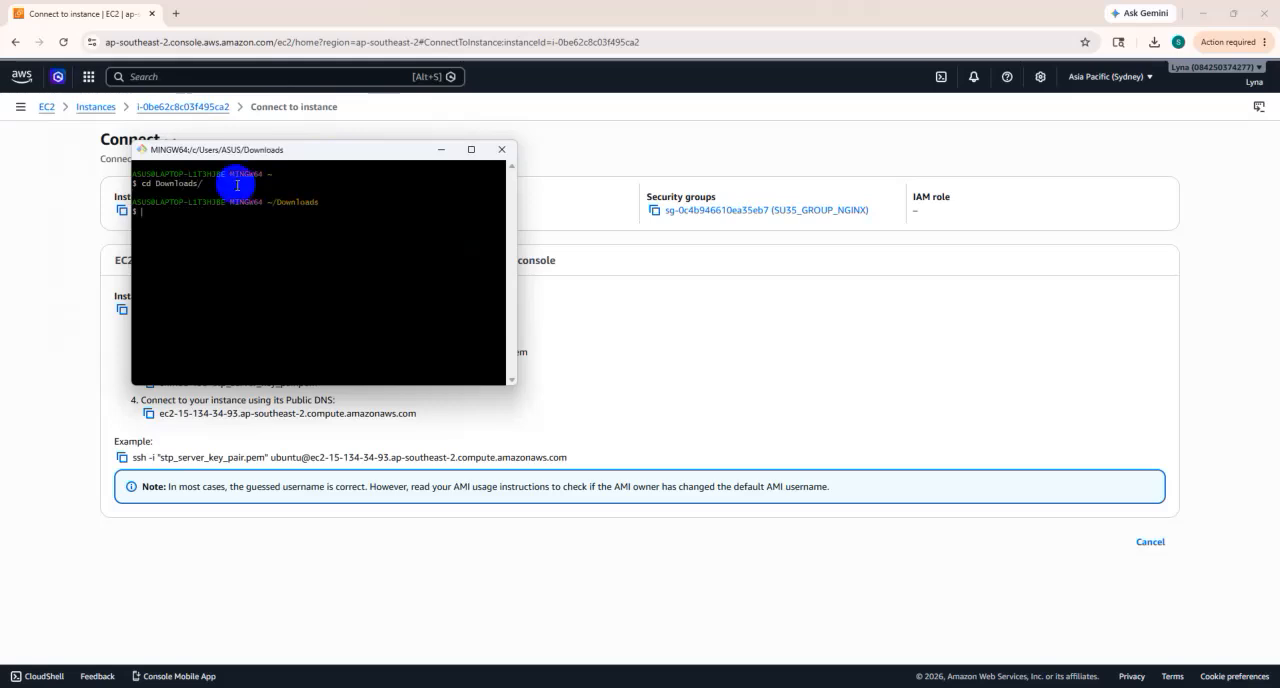
# - Copy the command chmod 400 "stp_server_key_pair.pem" from the AWS SSH instructions and run it in Git Bash
pyautogui.click(408, 116)
pyautogui.click(148, 382)
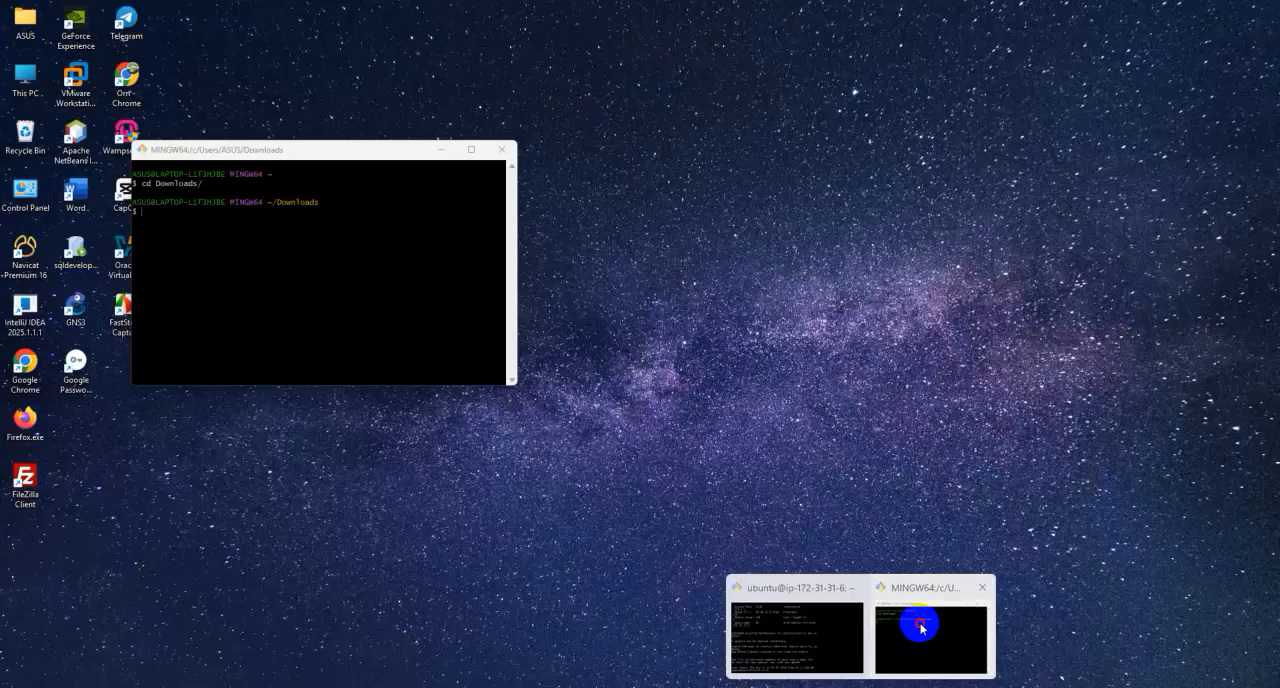
pyautogui.click(920, 628)
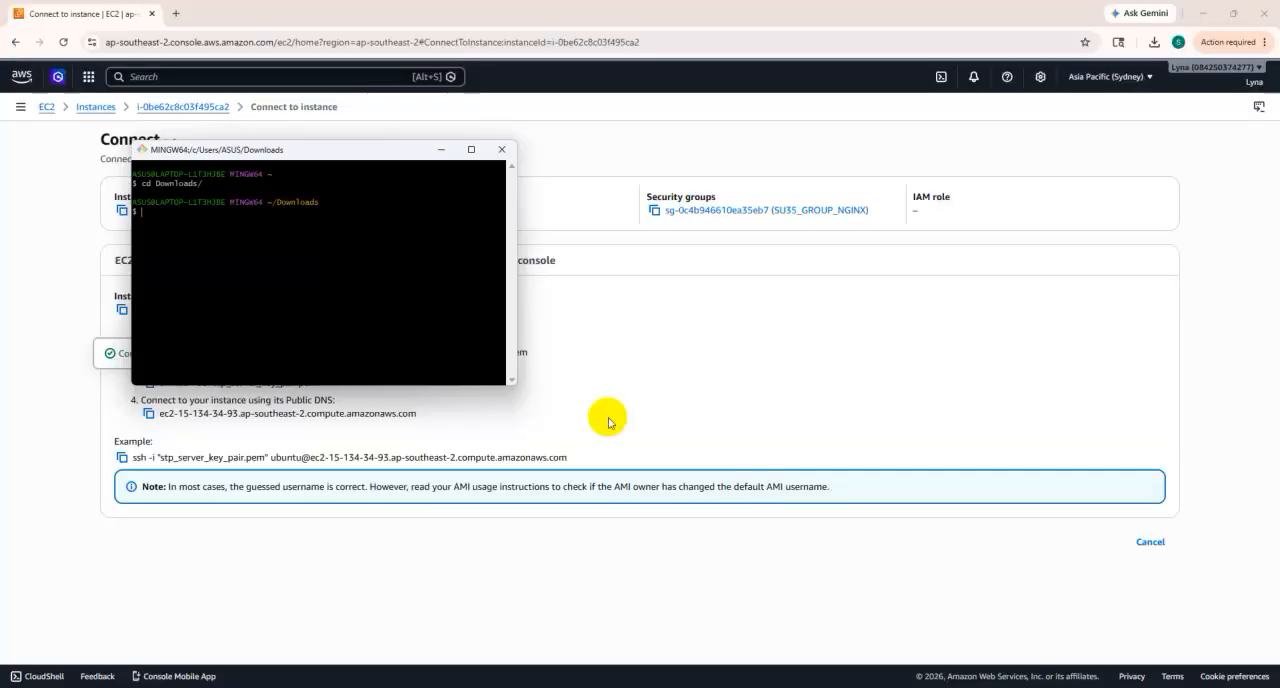
pyautogui.rightClick(231, 222)
pyautogui.click(262, 261)
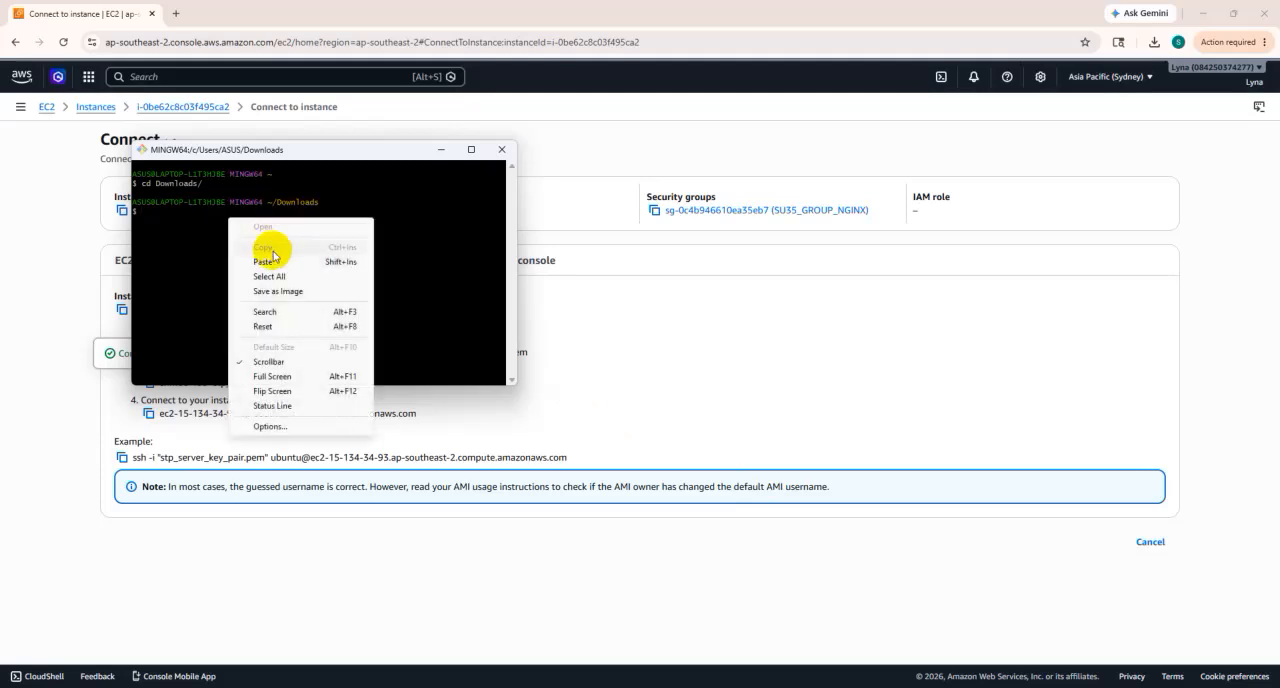
pyautogui.press('Return')
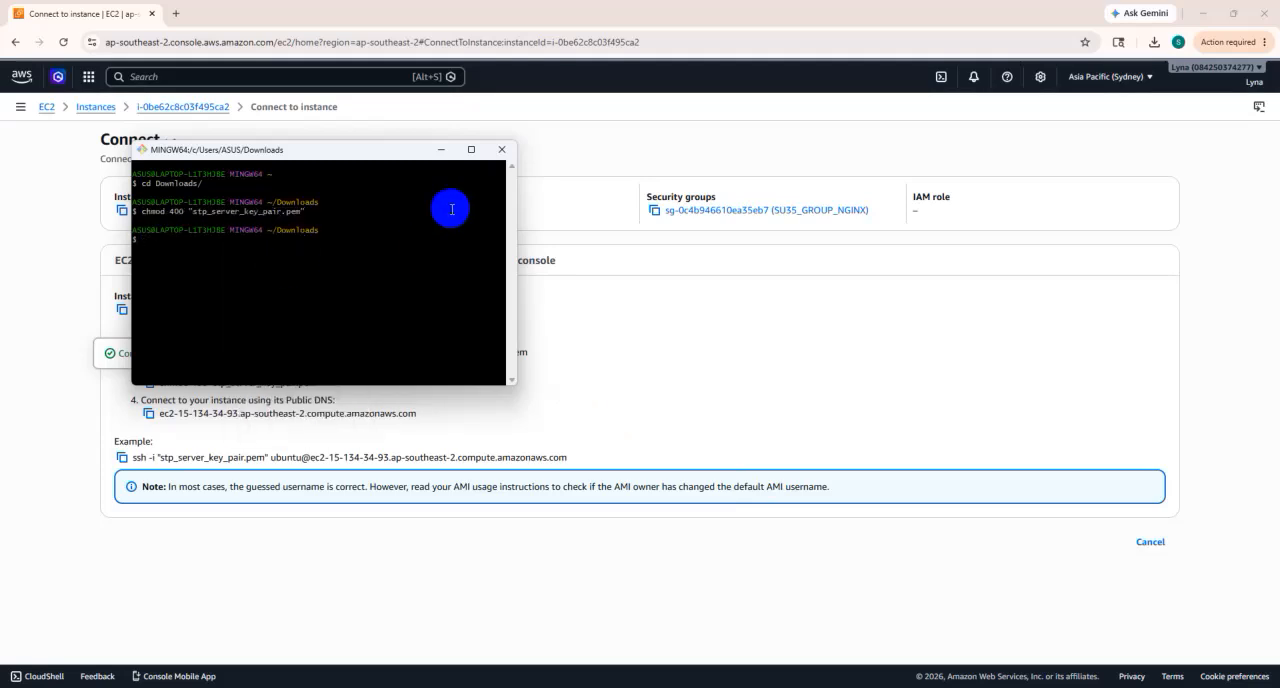
# - Copy the example ssh command using stp_server_key_pair.pem from AWS and run it in Git Bash to connect as ubuntu
pyautogui.click(590, 162)
pyautogui.click(121, 457)
pyautogui.moveTo(857, 682)
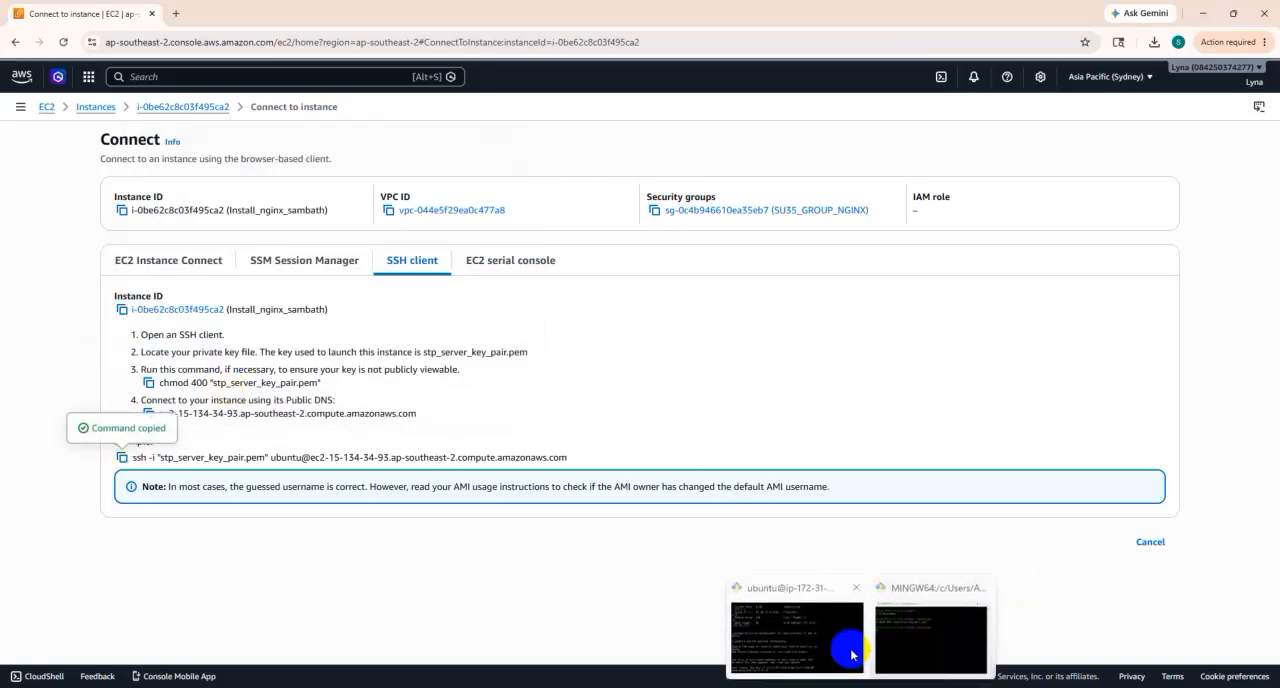
pyautogui.click(917, 641)
pyautogui.rightClick(229, 251)
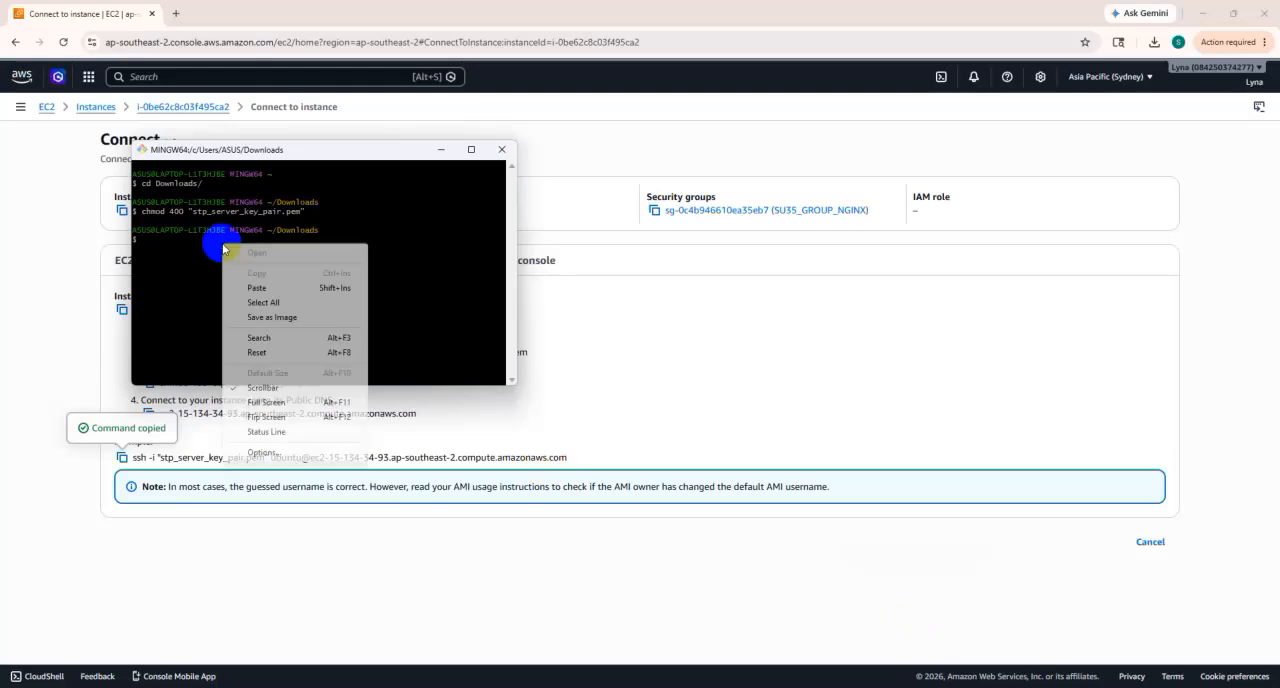
pyautogui.click(278, 289)
pyautogui.press('Return')
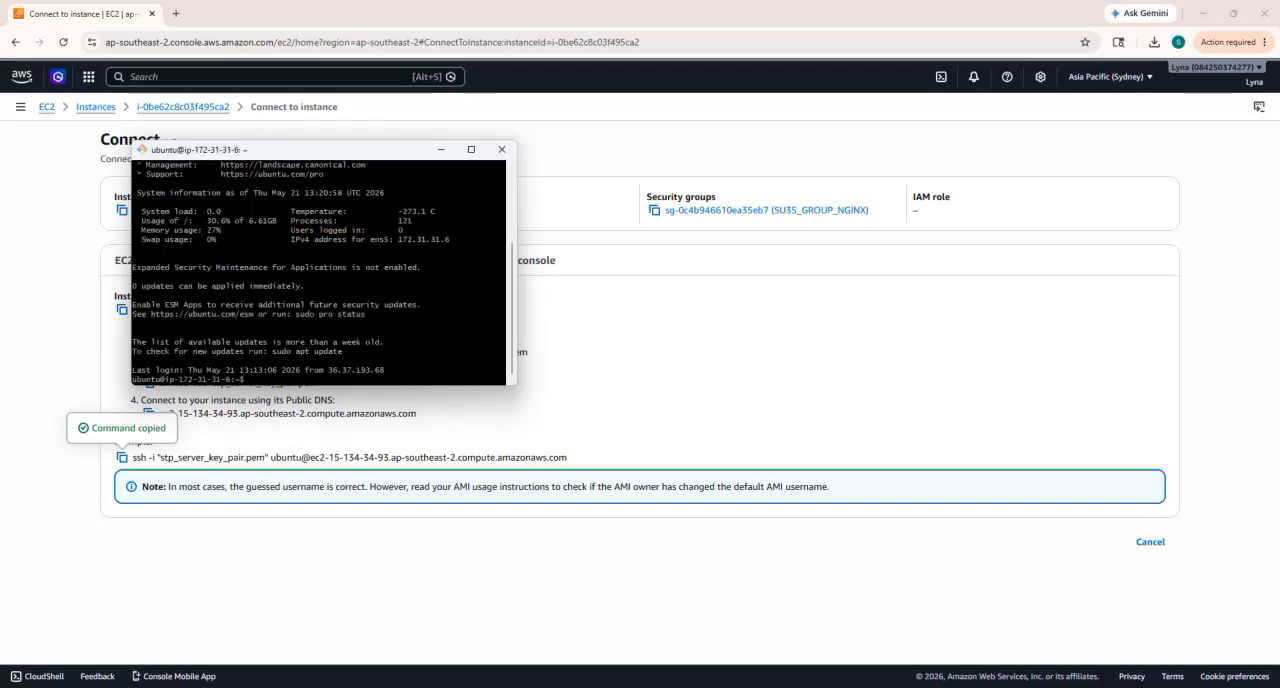
# - Copy the instance's public IPv4 address from the EC2 Instance Connect details in AWS
pyautogui.click(565, 130)
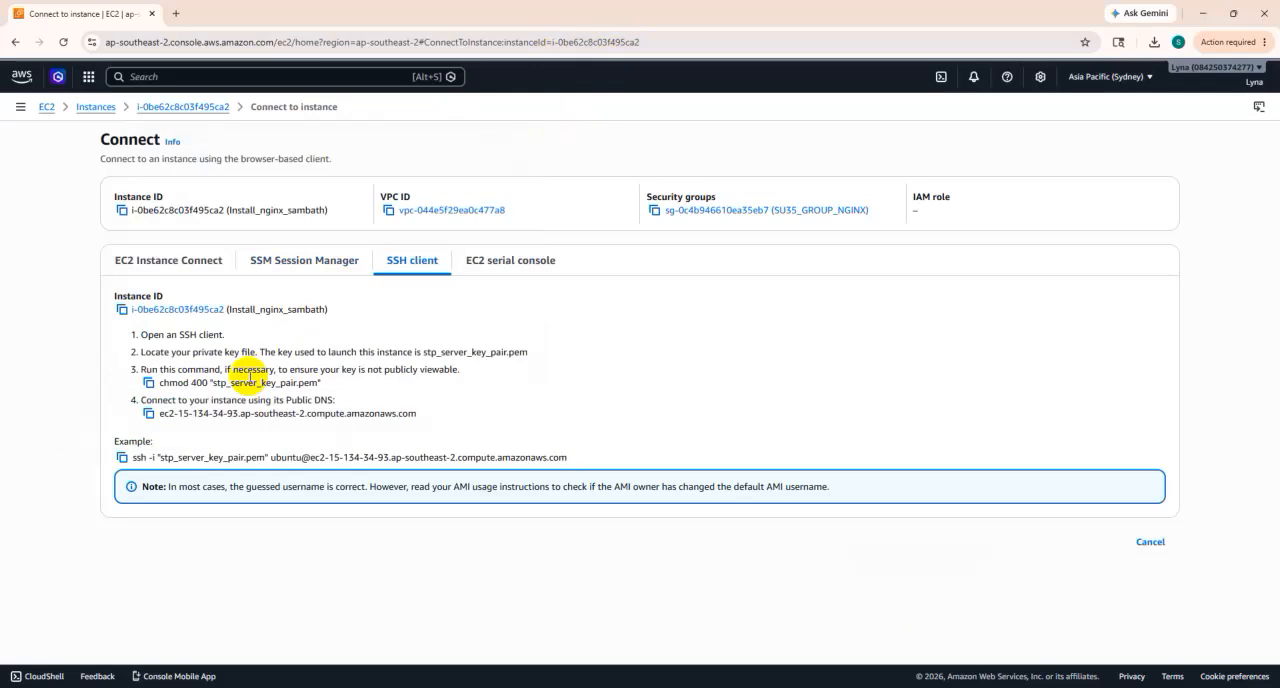
pyautogui.click(180, 260)
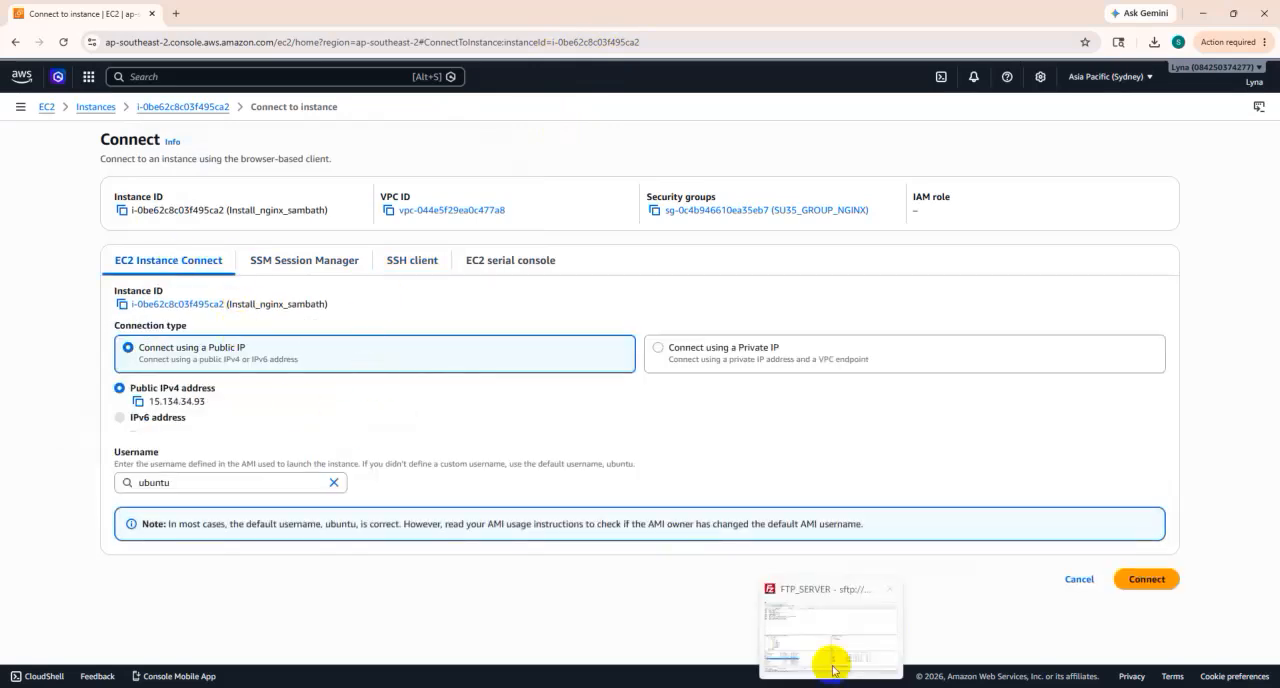
pyautogui.click(832, 645)
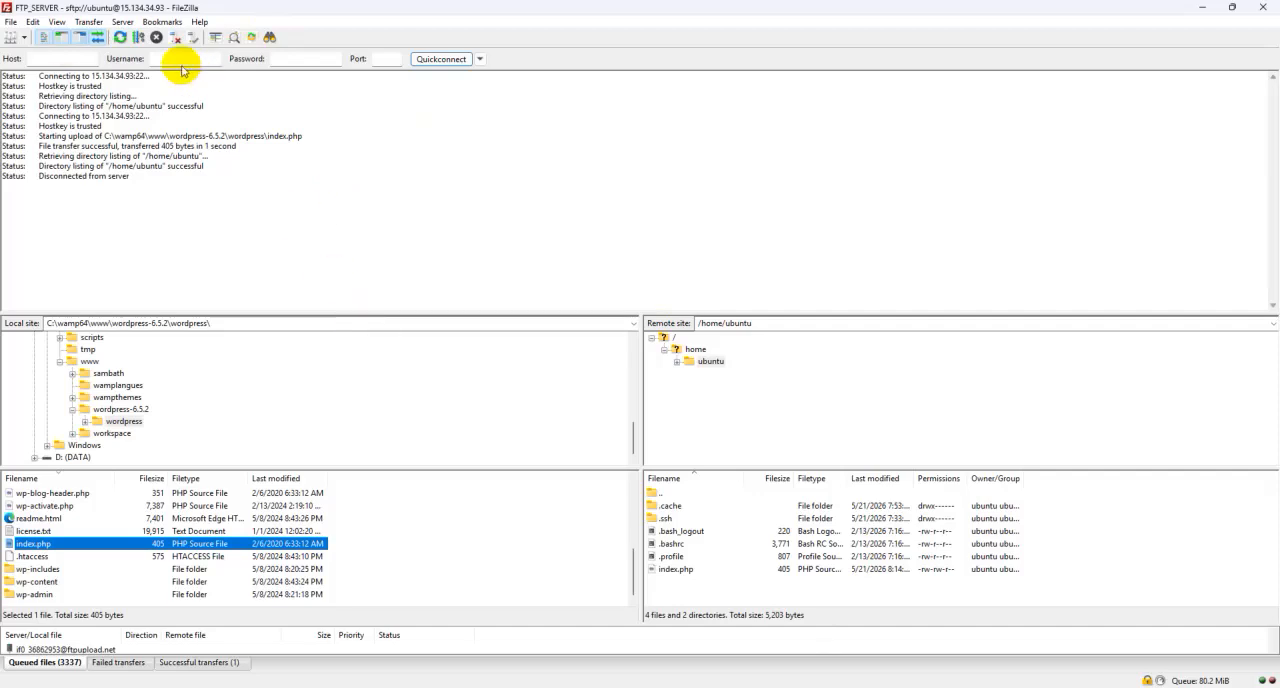
pyautogui.click(52, 58)
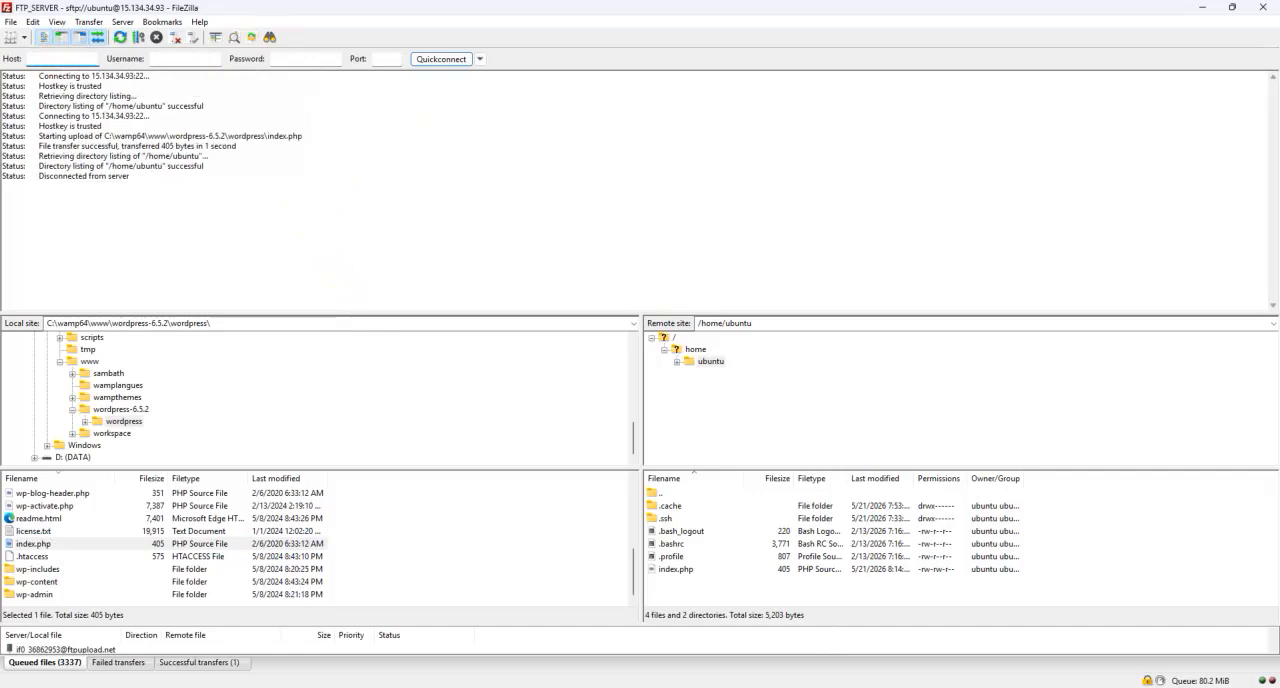
pyautogui.moveTo(740, 686)
pyautogui.click(718, 636)
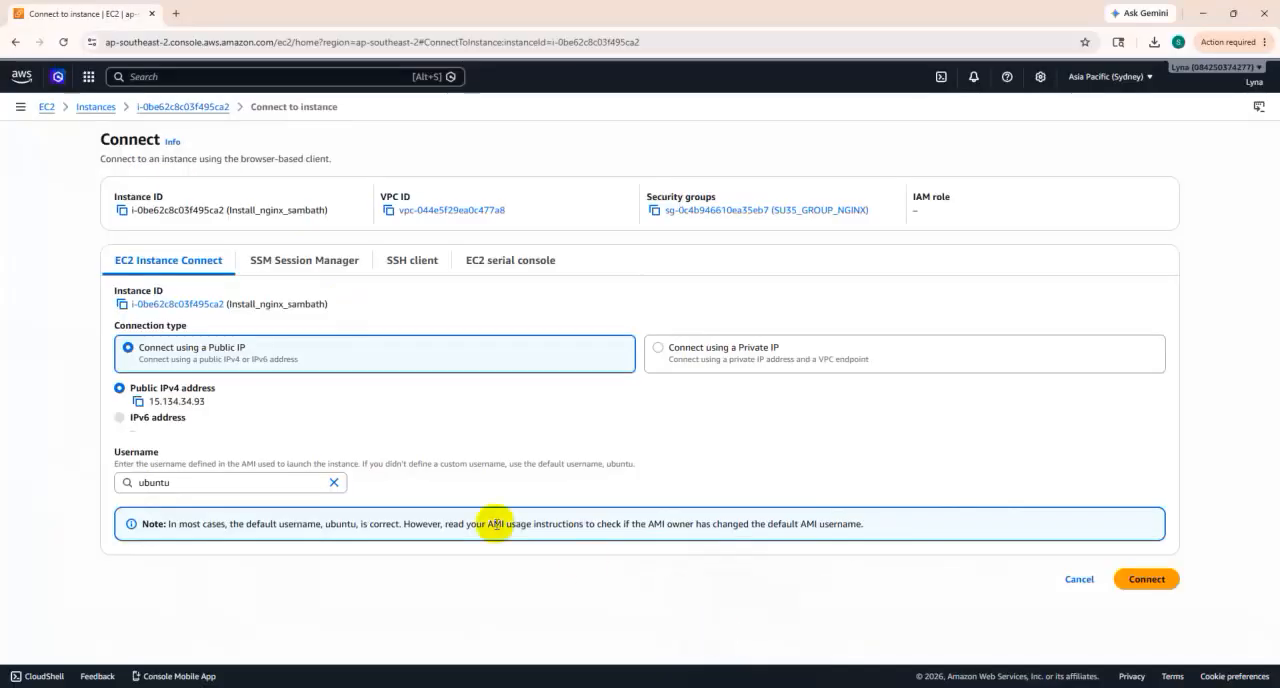
pyautogui.click(139, 401)
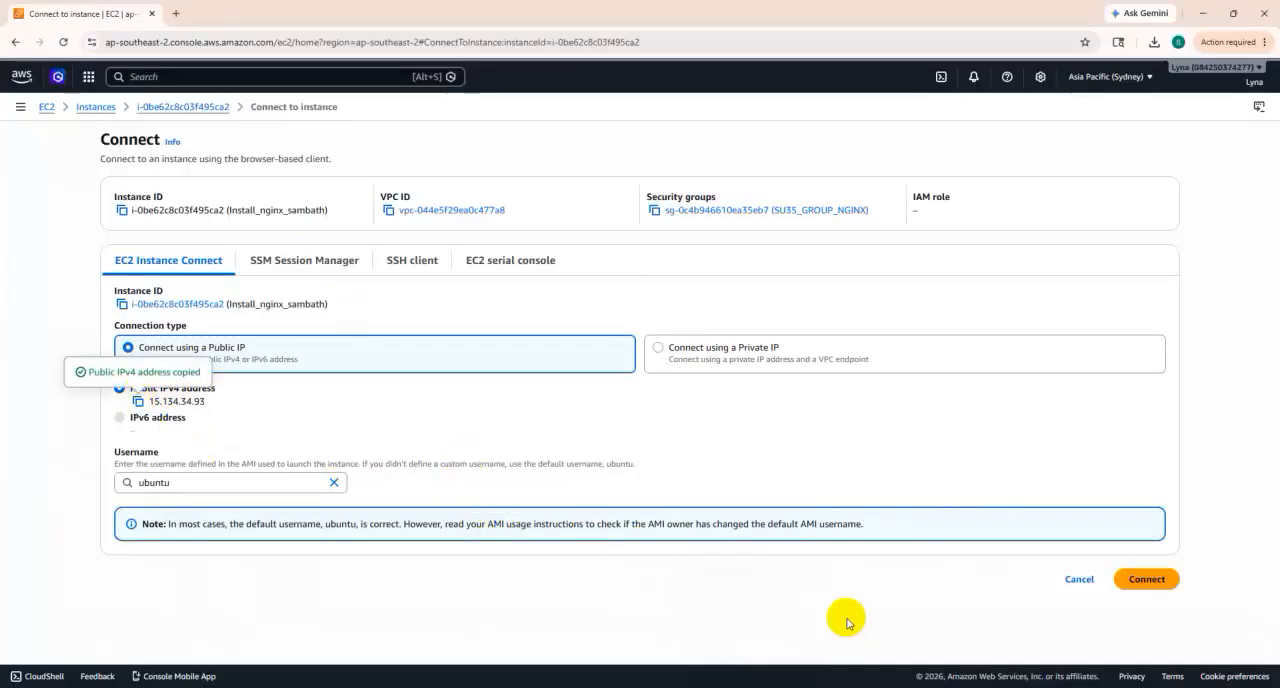
# - Switch to FileZilla and set the quick-connect host to 15.134.34.93
pyautogui.moveTo(830, 686)
pyautogui.click(815, 625)
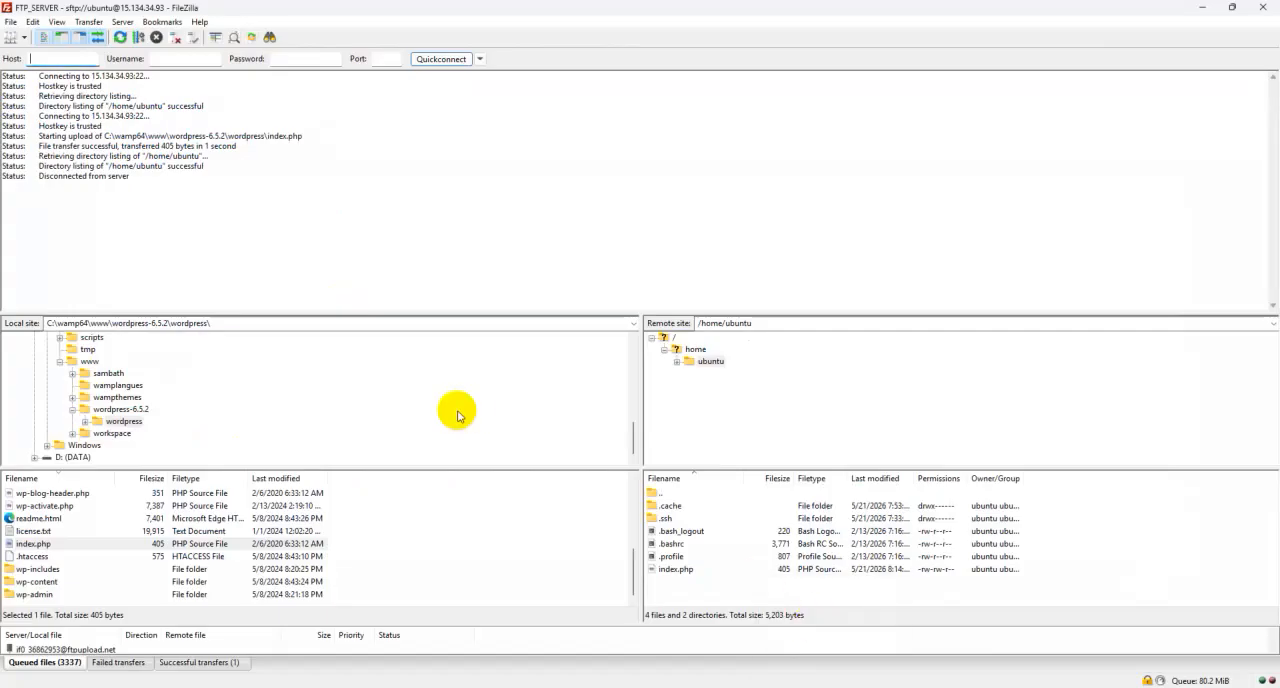
pyautogui.click(74, 60)
pyautogui.rightClick(74, 60)
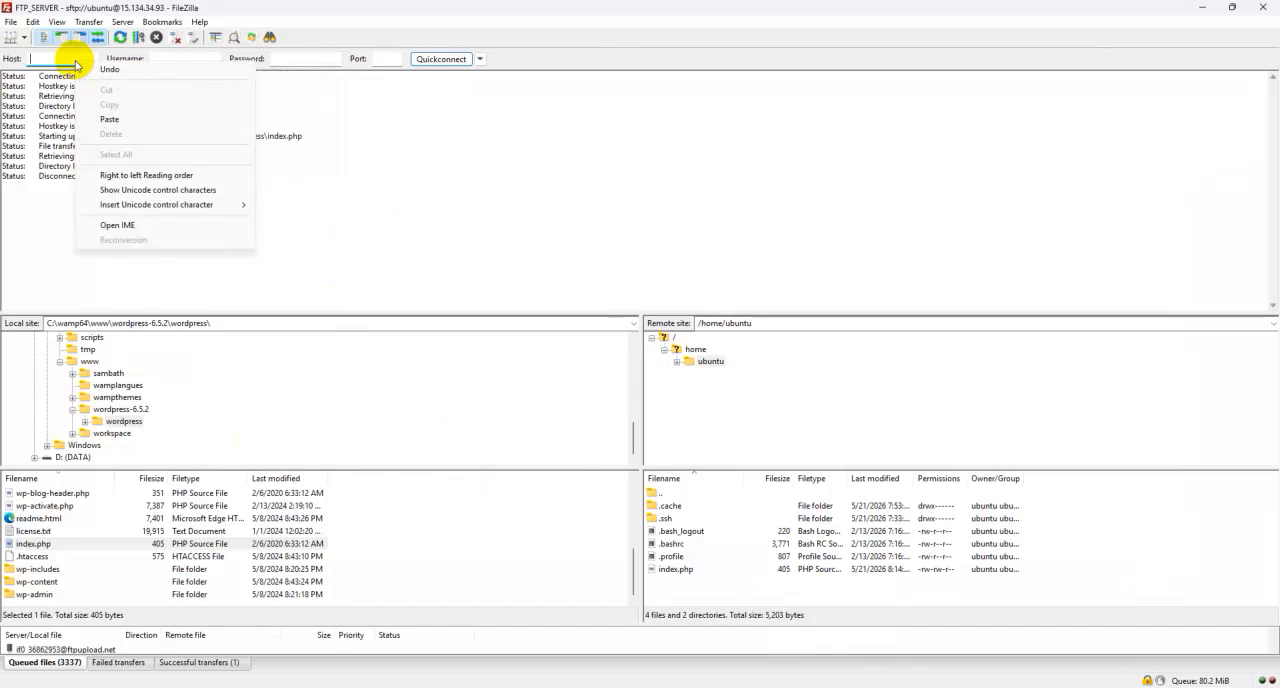
pyautogui.click(98, 117)
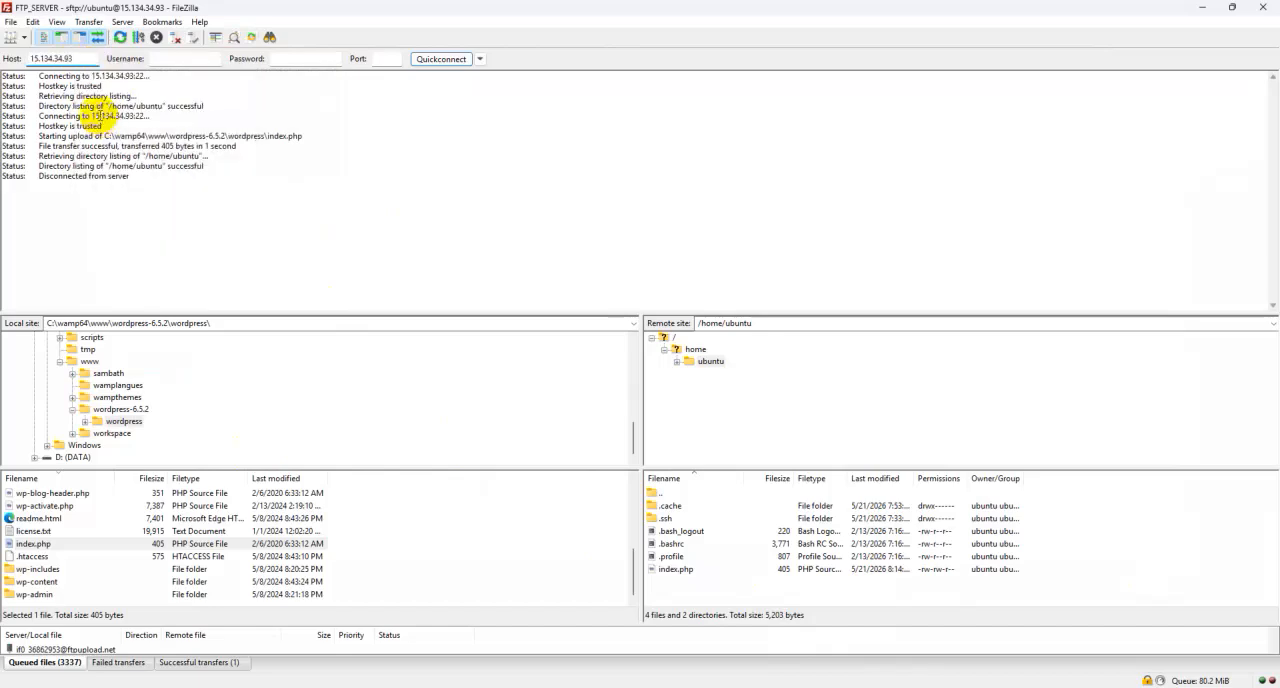
# - Clear the quick-connect host and set the host of the FTP_SERVER entry in Site Manager to 15.134.34.93
pyautogui.moveTo(72, 58); pyautogui.dragTo(30, 58)
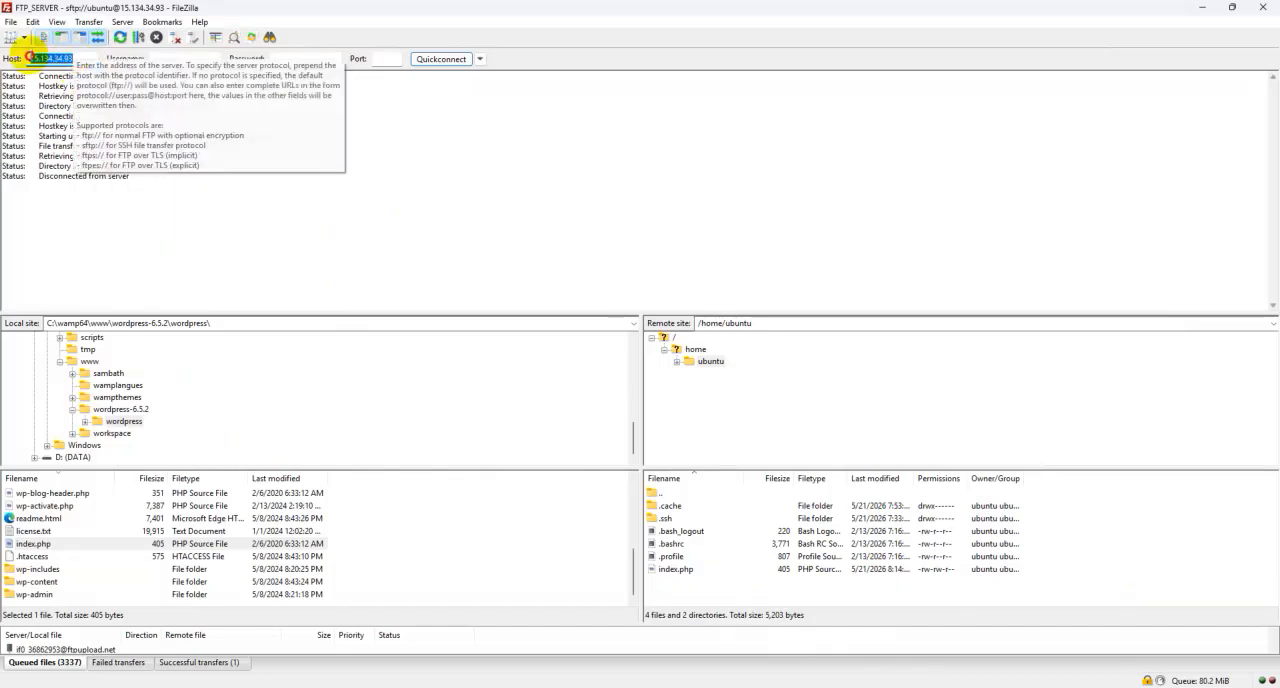
pyautogui.click(12, 22)
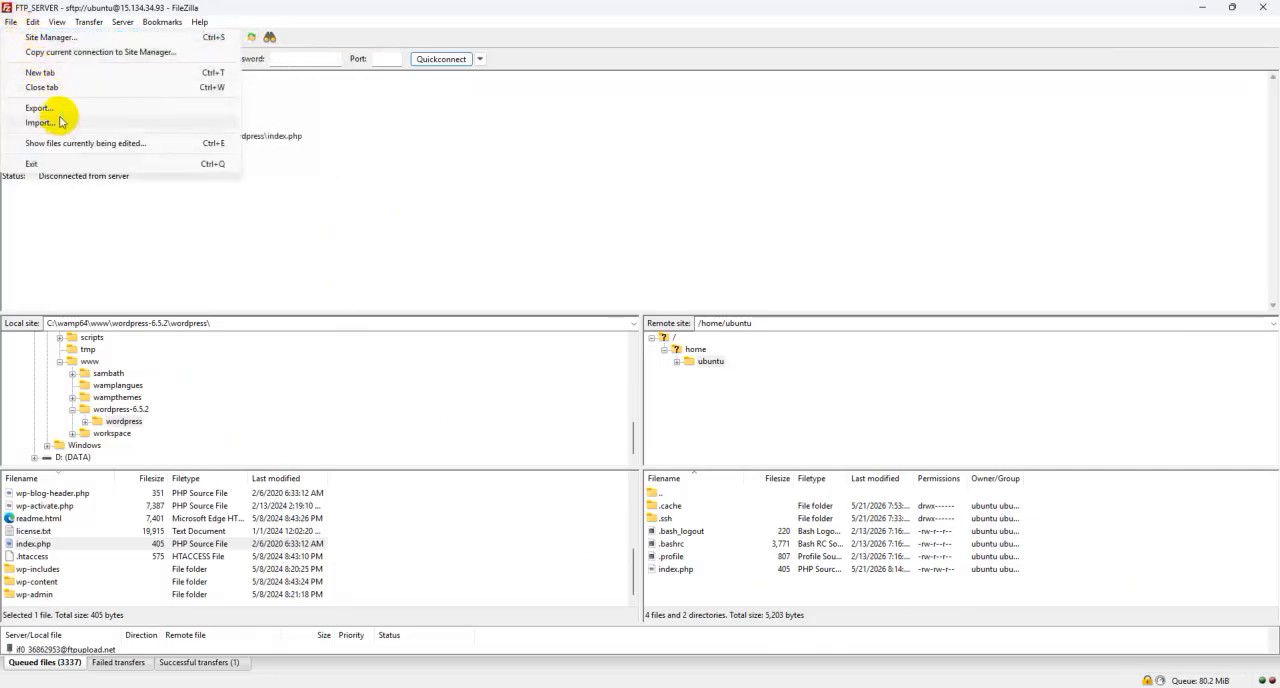
pyautogui.click(52, 37)
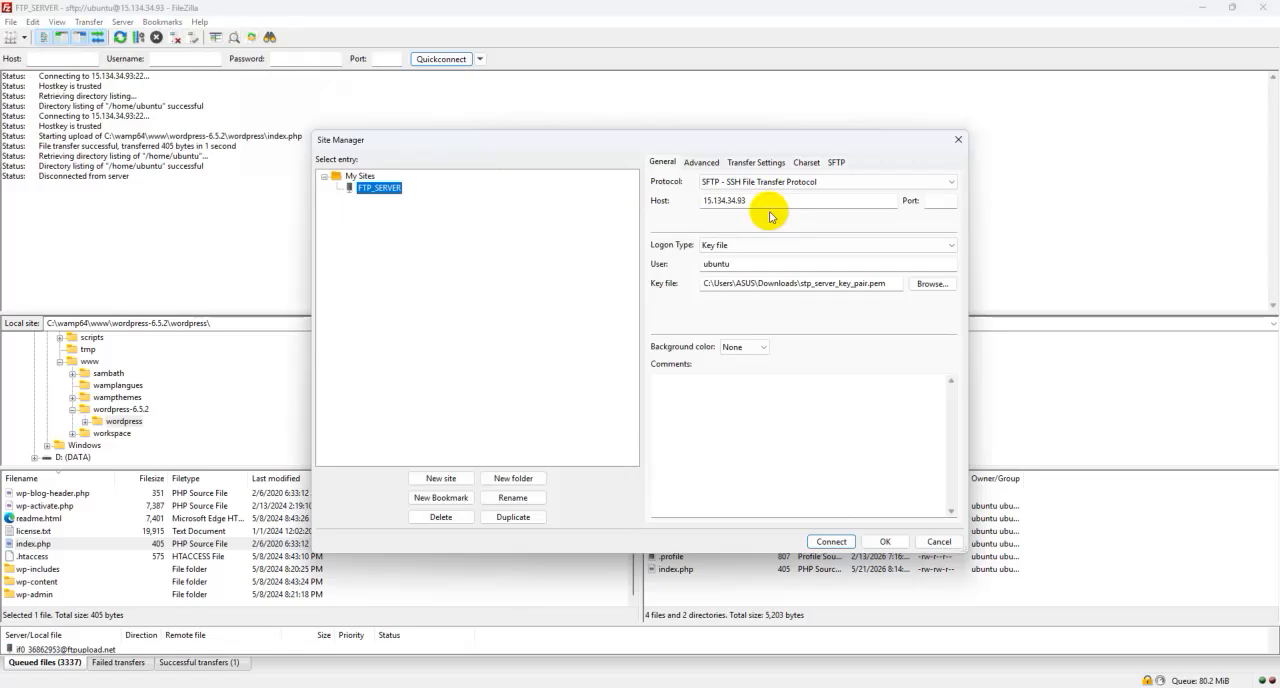
pyautogui.moveTo(772, 201); pyautogui.dragTo(676, 198)
pyautogui.hotkey('ctrl', 'v')
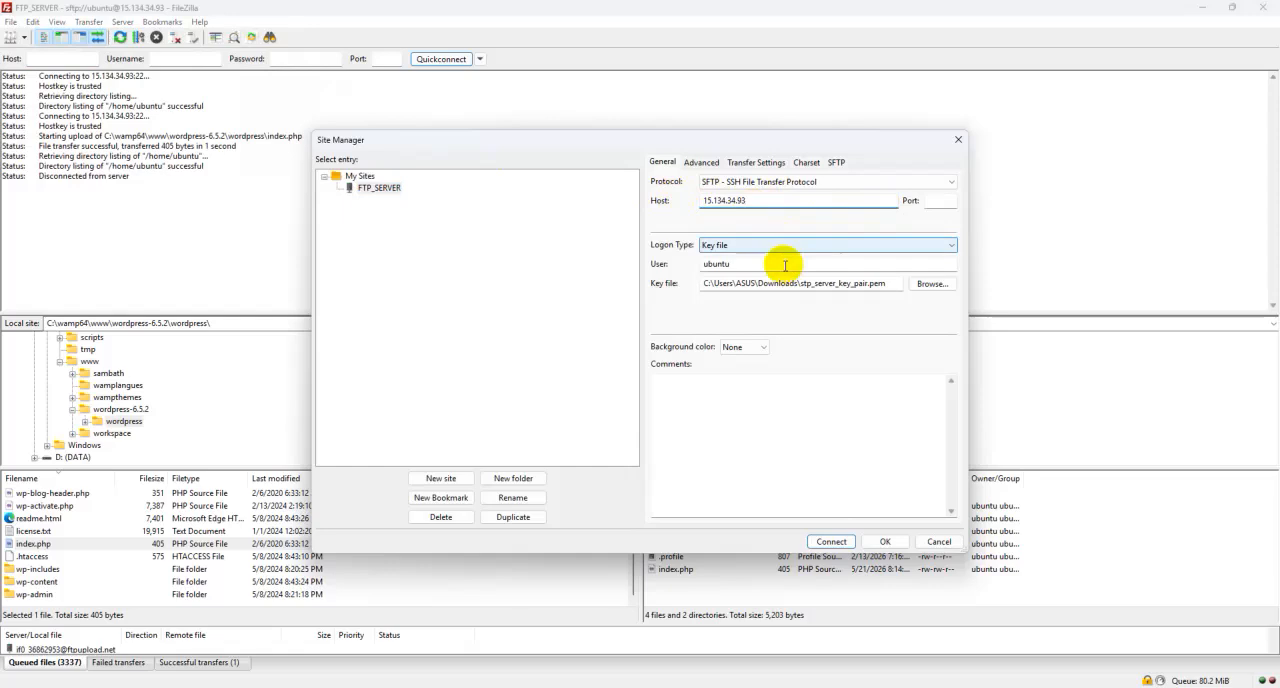
# - Choose the PEM file stp_server_key_pair.pem from Downloads as the FTP_SERVER key file and connect to the site
pyautogui.click(923, 284)
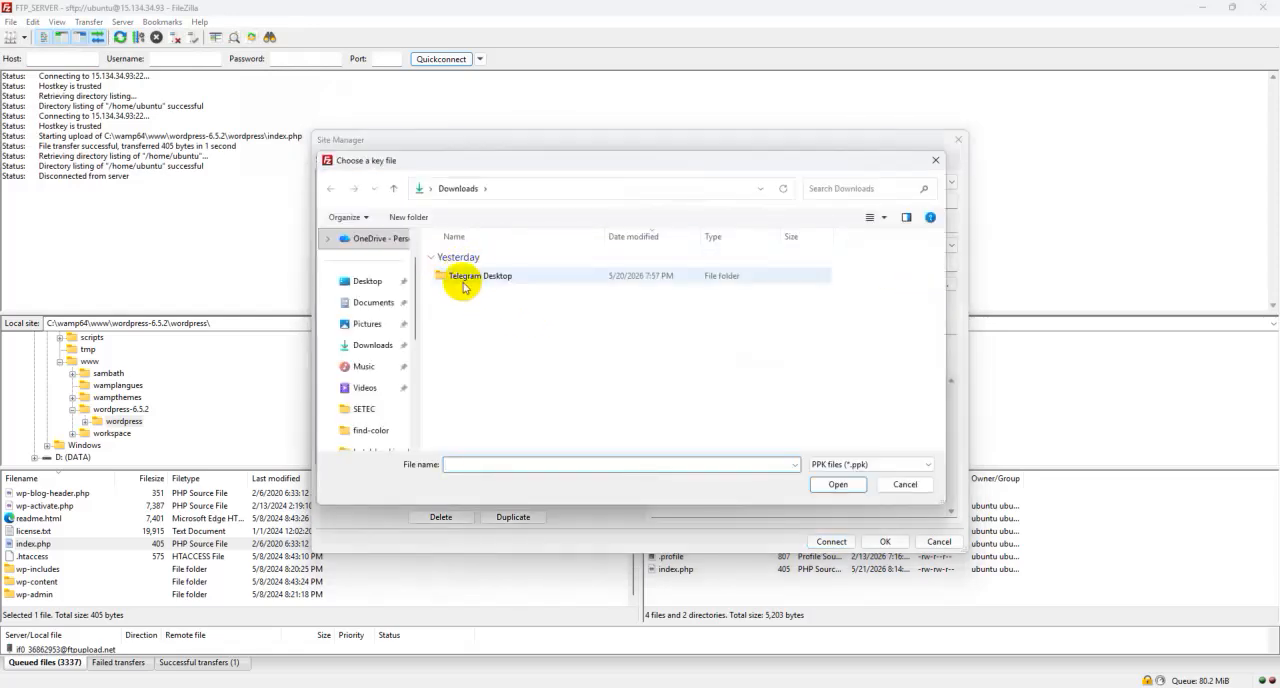
pyautogui.click(860, 464)
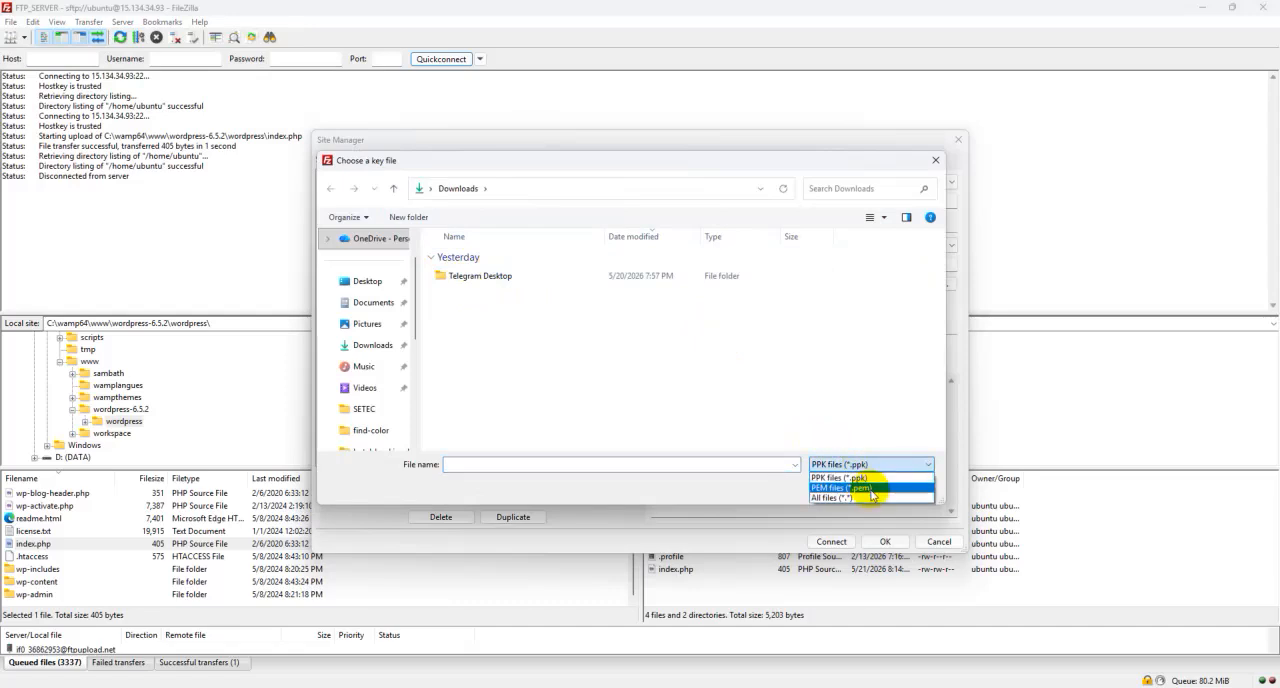
pyautogui.click(871, 489)
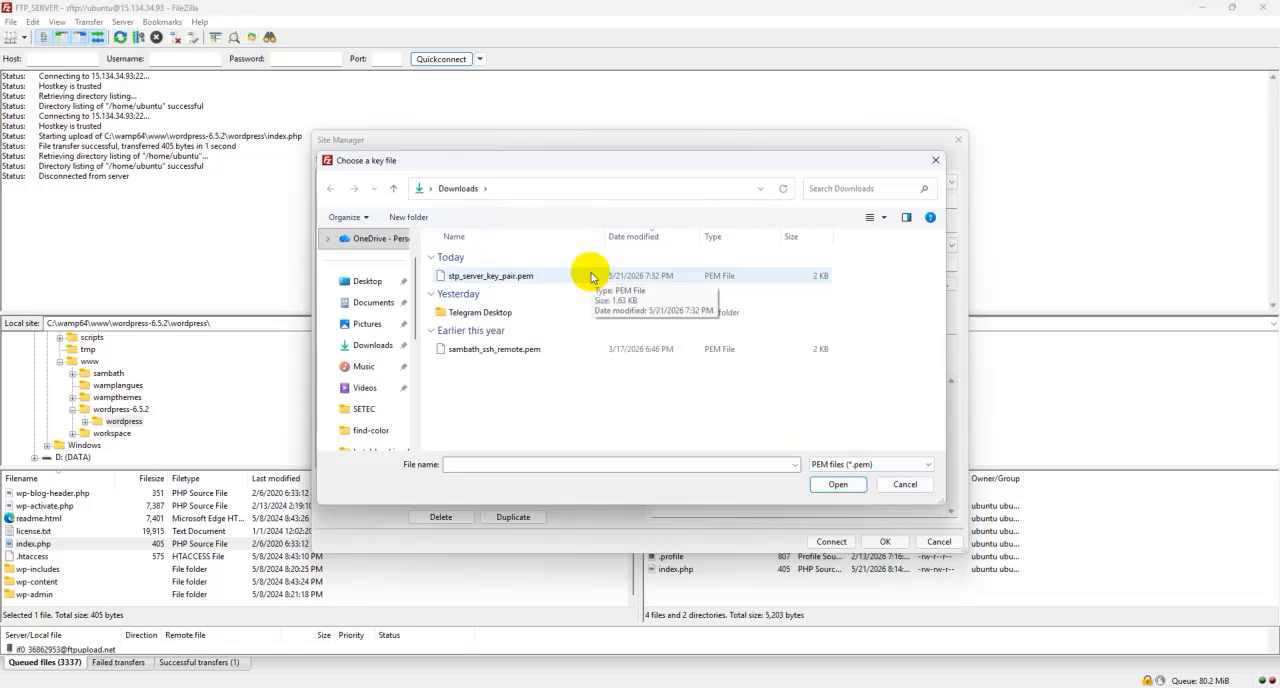
pyautogui.doubleClick(591, 276)
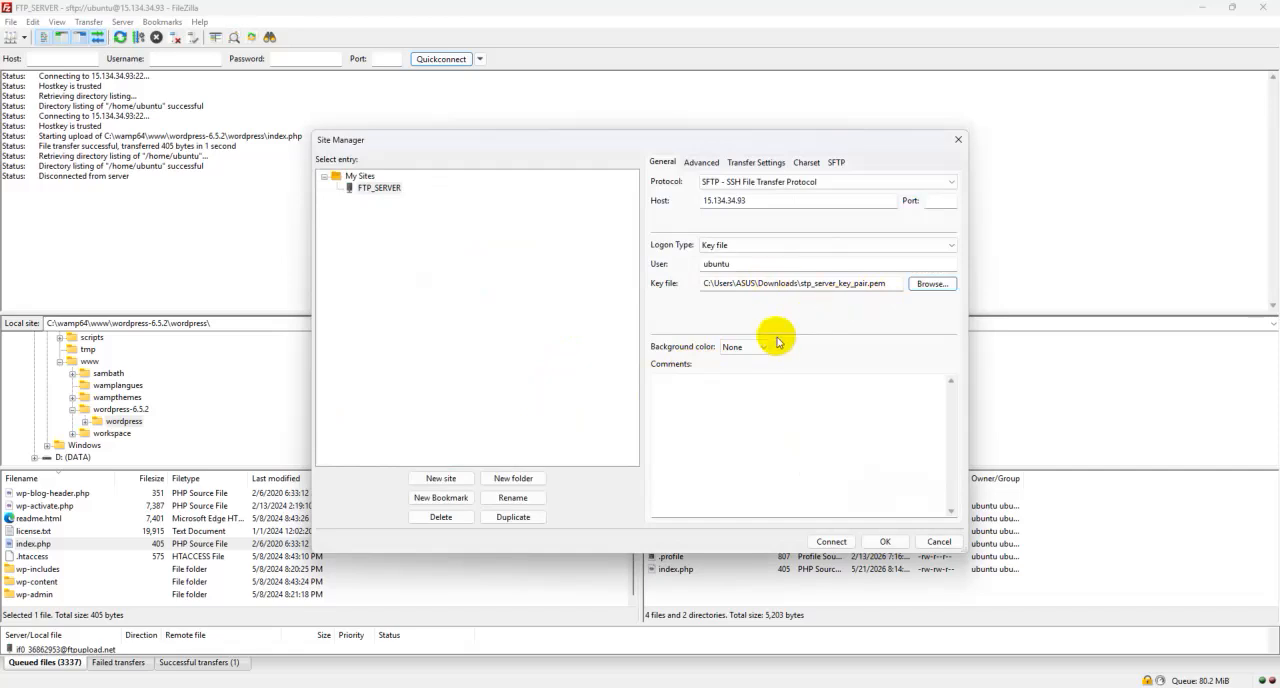
pyautogui.click(831, 542)
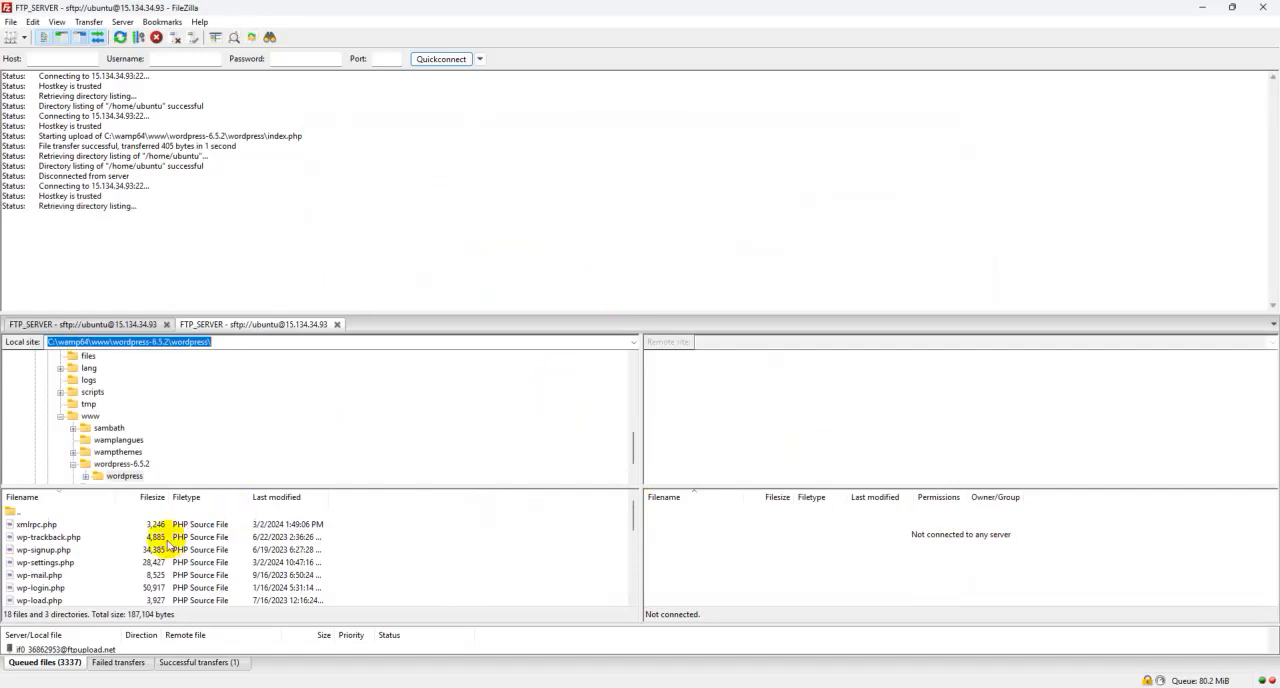
pyautogui.scroll(-3, 170, 545)
pyautogui.moveTo(49, 586); pyautogui.dragTo(748, 578)
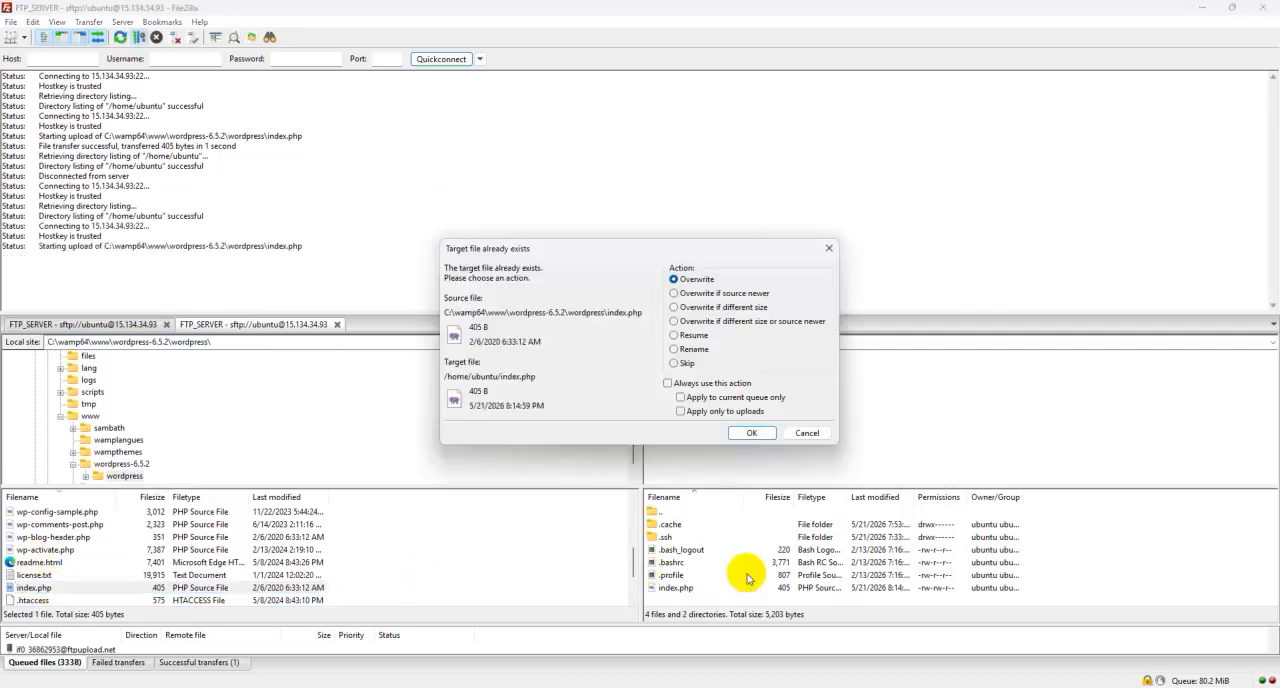
pyautogui.click(827, 247)
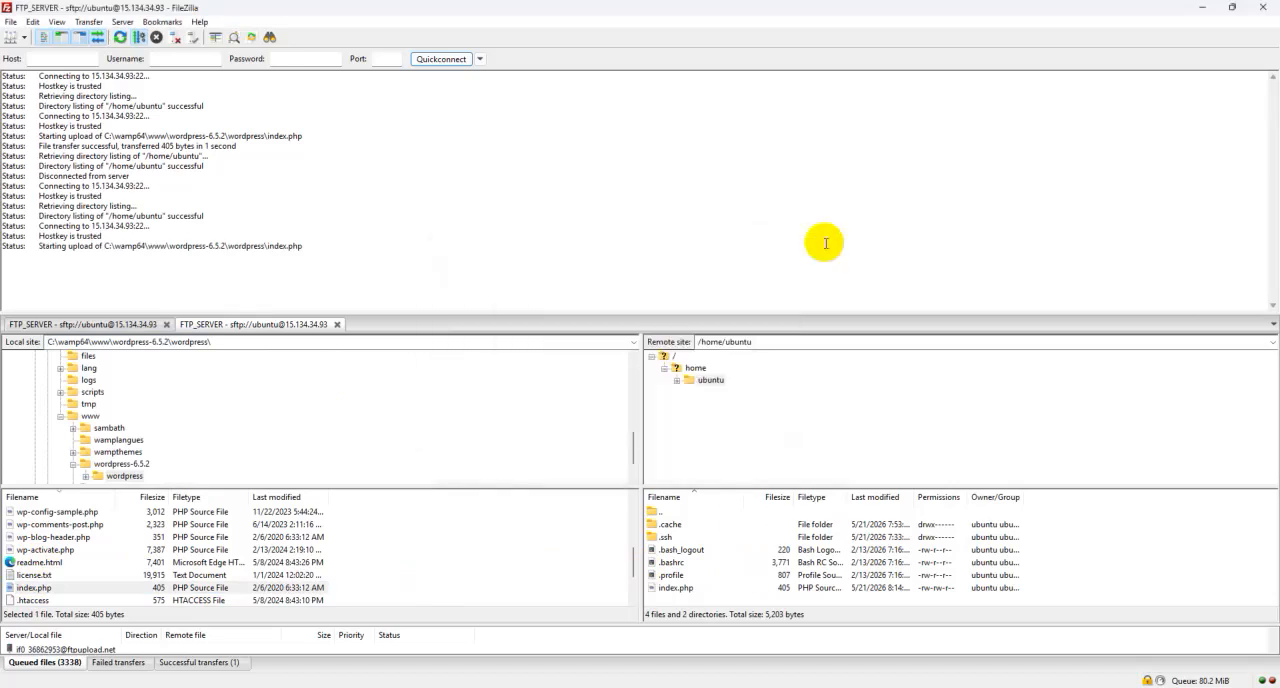
# - Upload license.txt from the local wordpress folder to /home/ubuntu on the server
pyautogui.click(75, 578)
pyautogui.moveTo(75, 578); pyautogui.dragTo(697, 589)
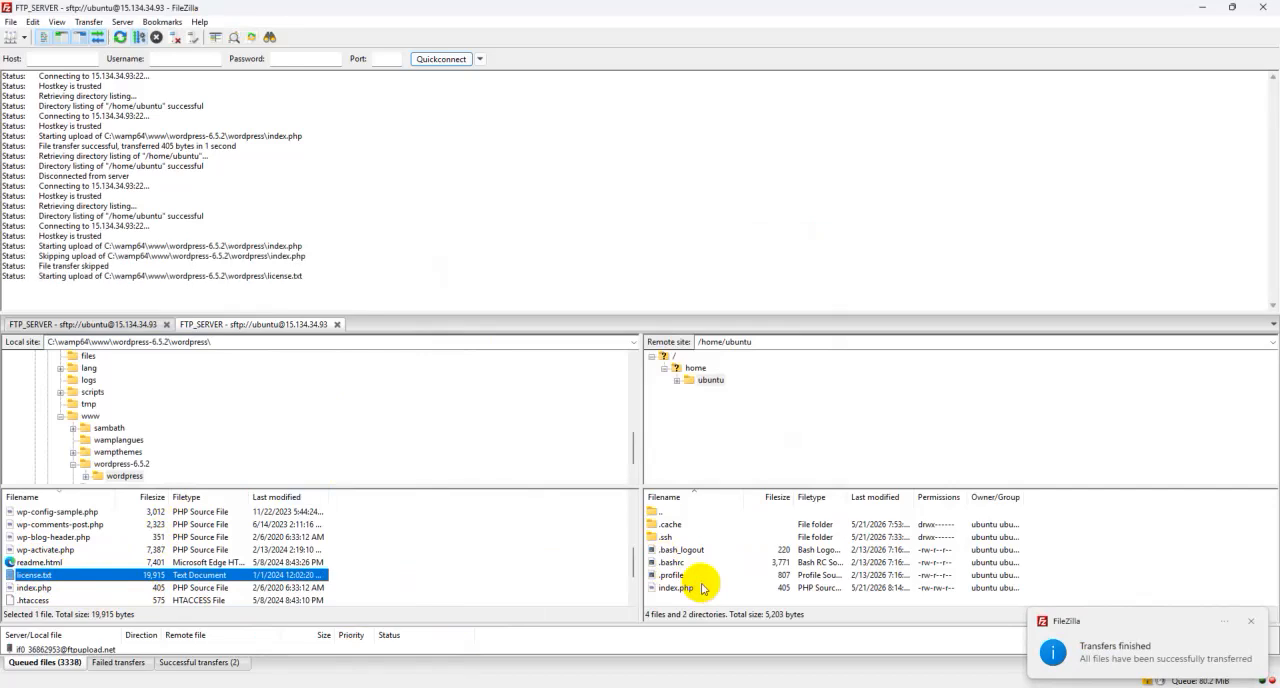